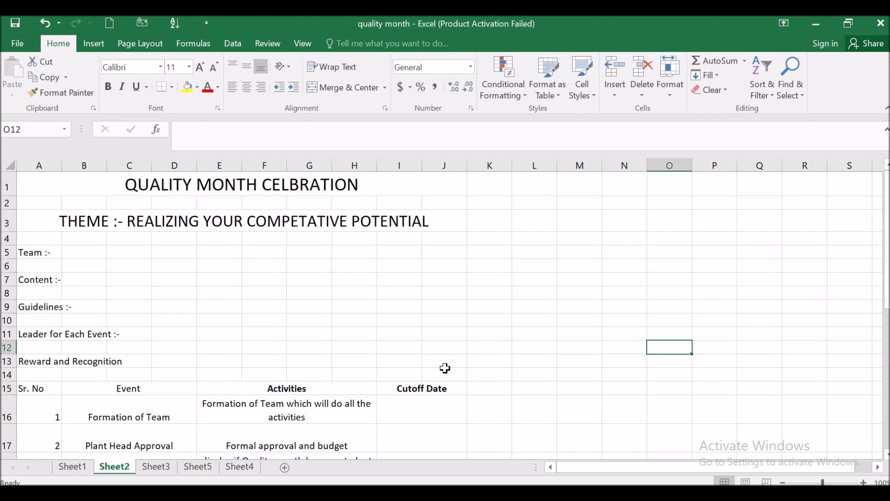
Select all cells of the worksheet, and clear the selection by selecting cell I10.
left_click(405, 307)
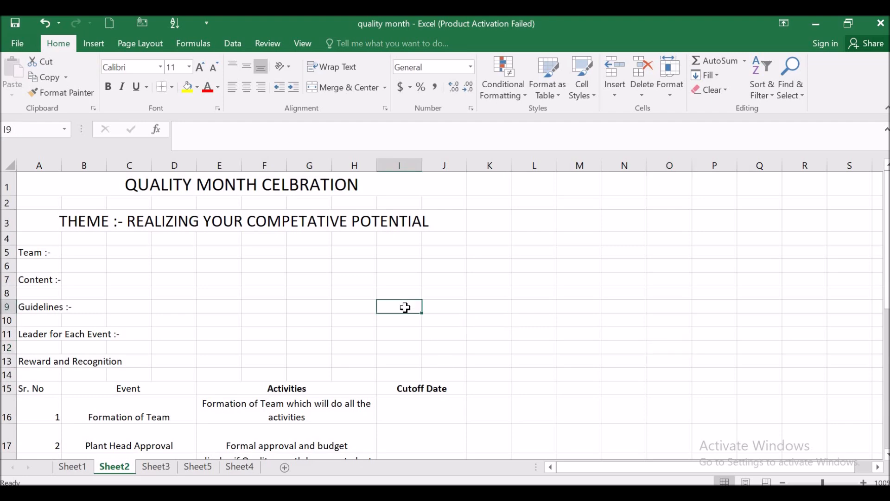
left_click(366, 295)
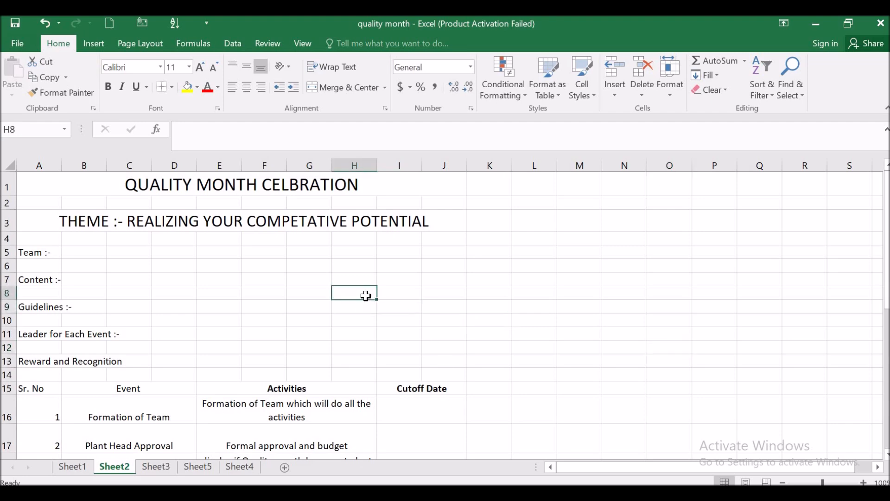
key("ctrl+a")
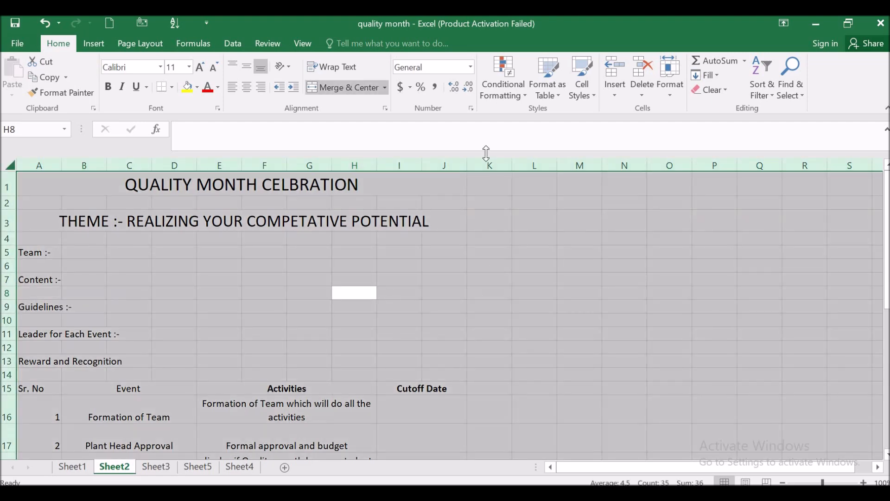
left_click(406, 320)
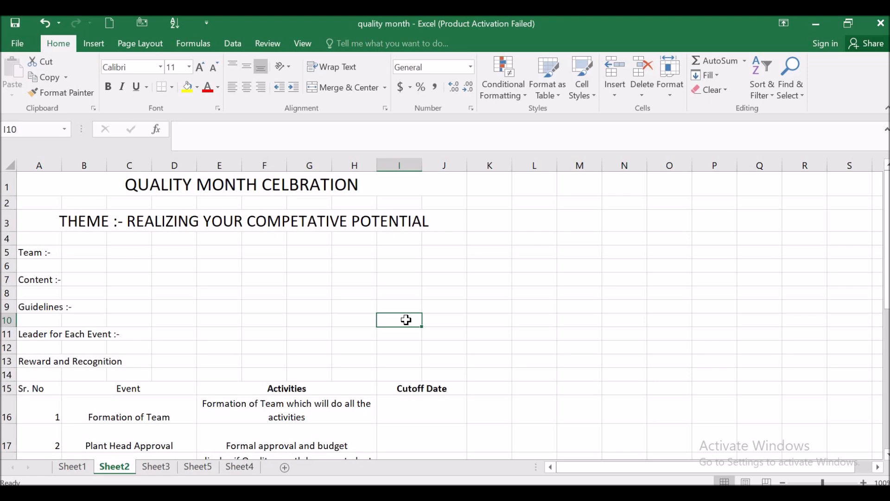
Make the "Event" column header in row 15 bold.
left_click(108, 390)
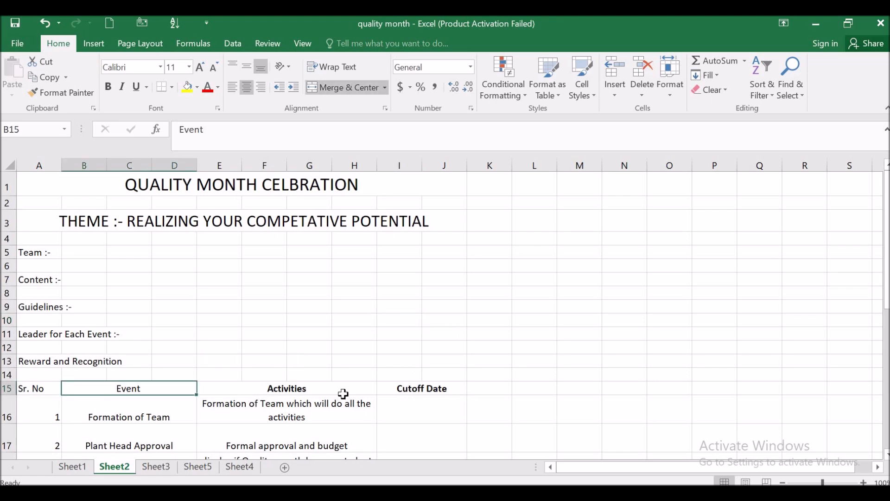
key("ctrl+b")
left_click(292, 346)
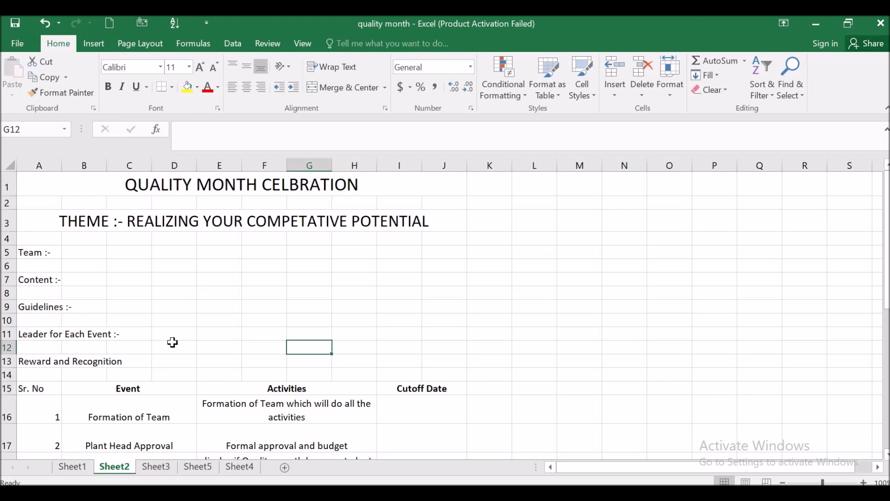
Copy the "Team :-" label from cell A5 into cells J5 and J6.
left_click(35, 252)
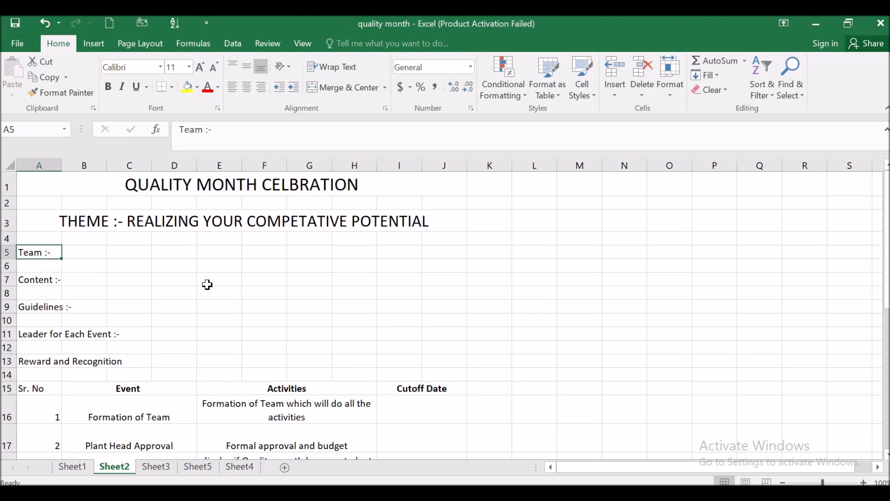
key("ctrl+c")
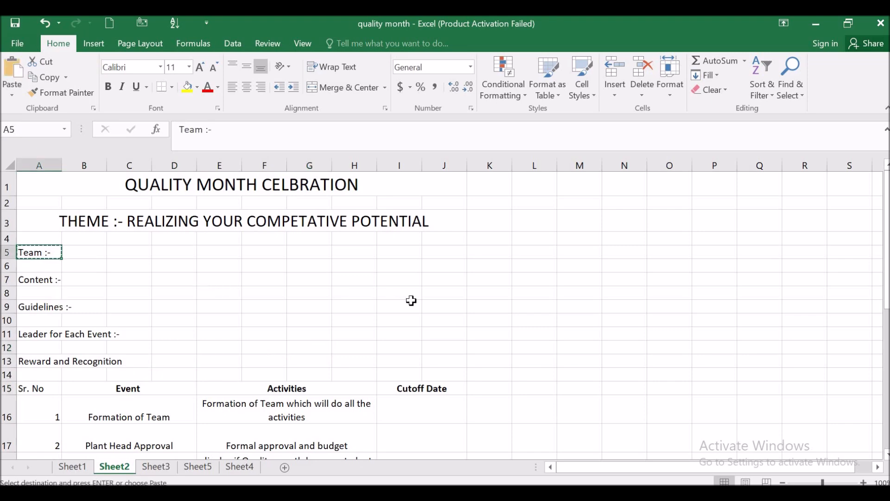
left_click(441, 251)
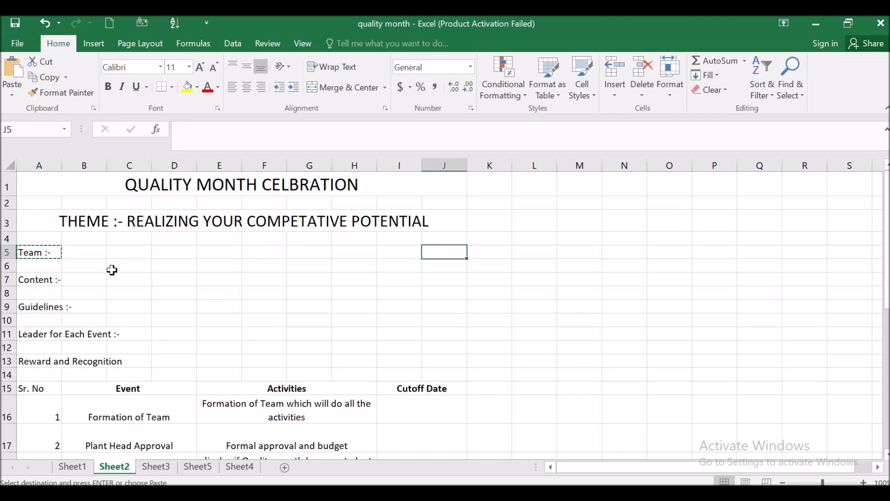
key("ctrl+v")
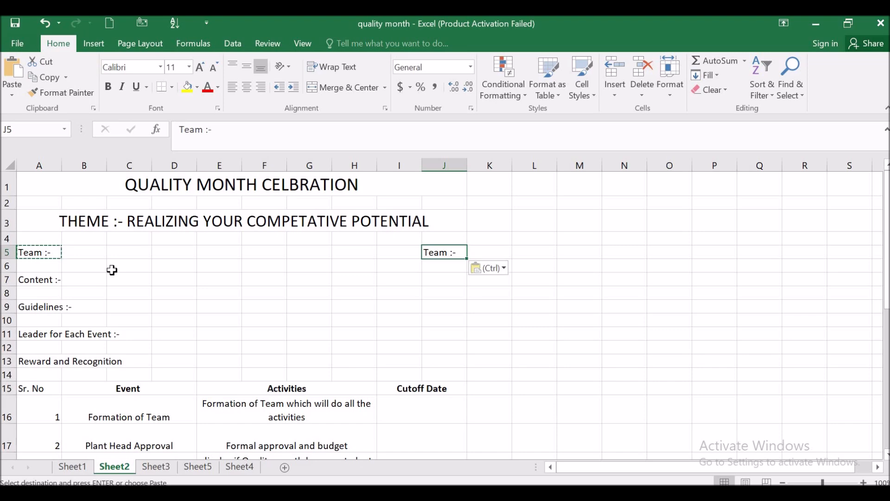
left_click(238, 251)
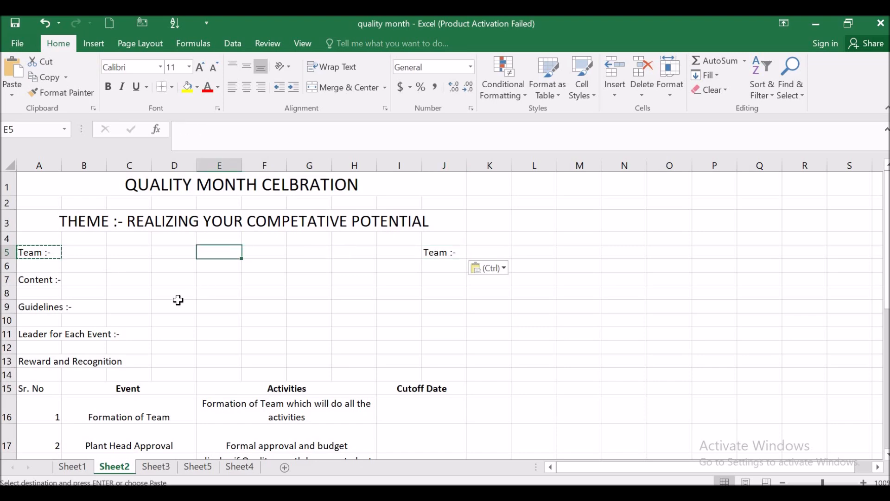
left_click(418, 295)
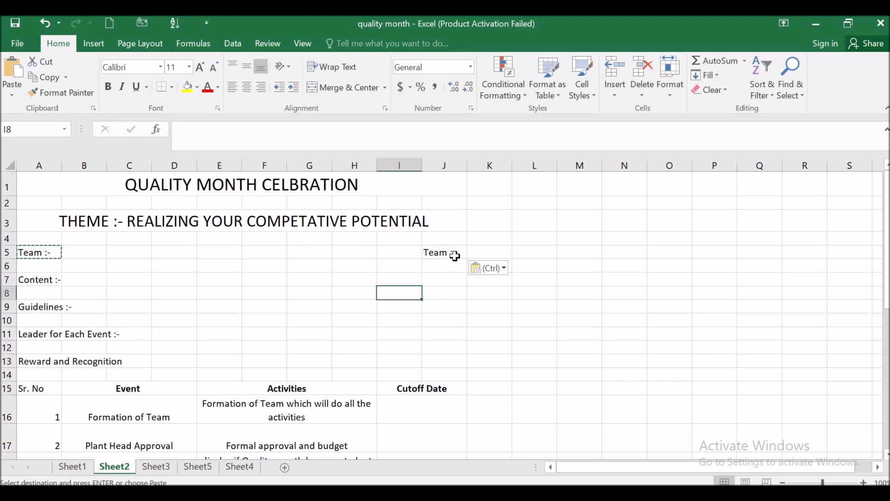
left_click(463, 254)
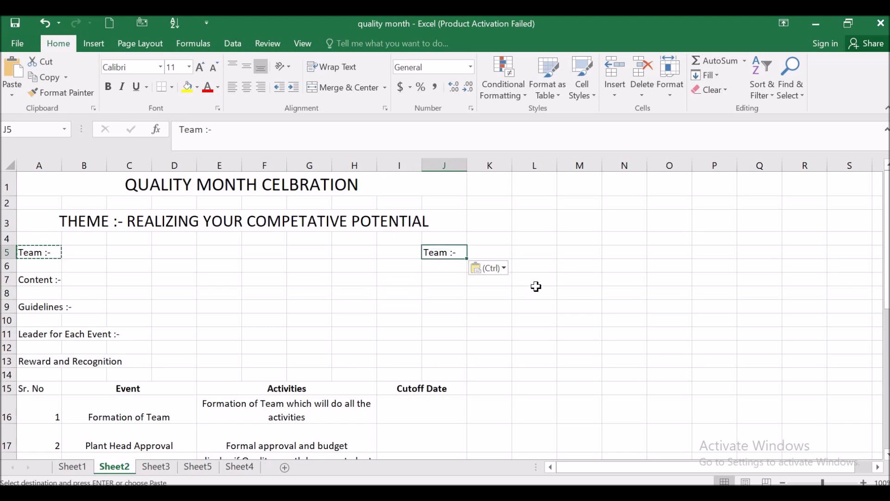
key("Down")
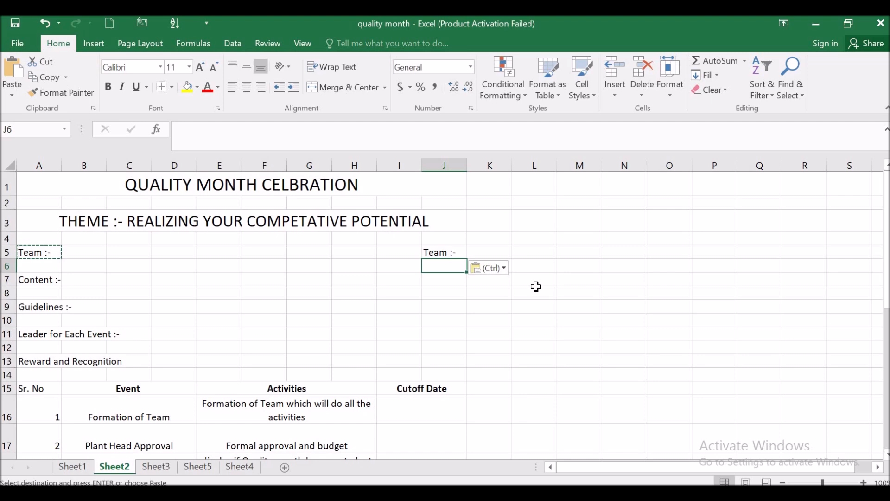
key("Return")
Try to Flash Fill cell J7 from the two labels above it, and dismiss the resulting message.
key("Down")
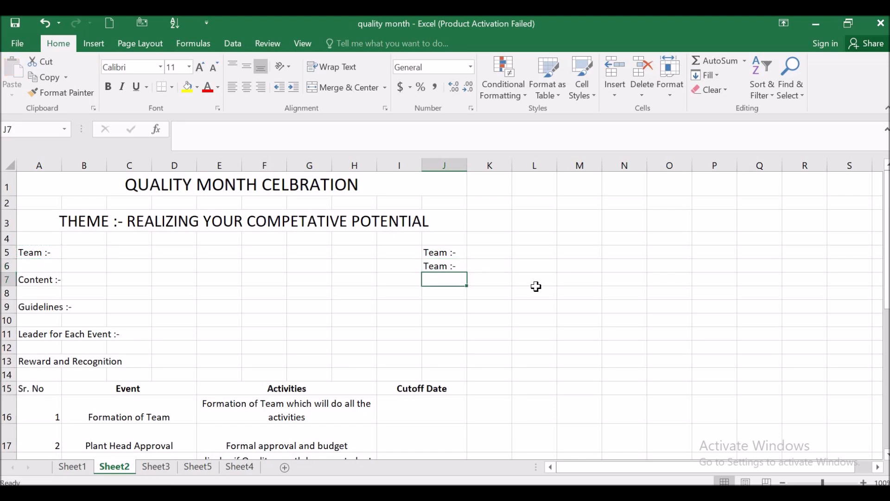
key("ctrl+e")
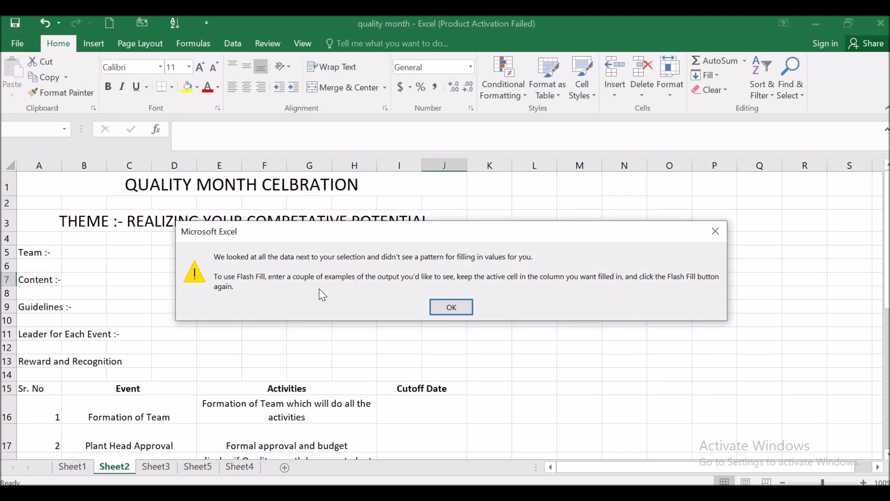
left_click(452, 308)
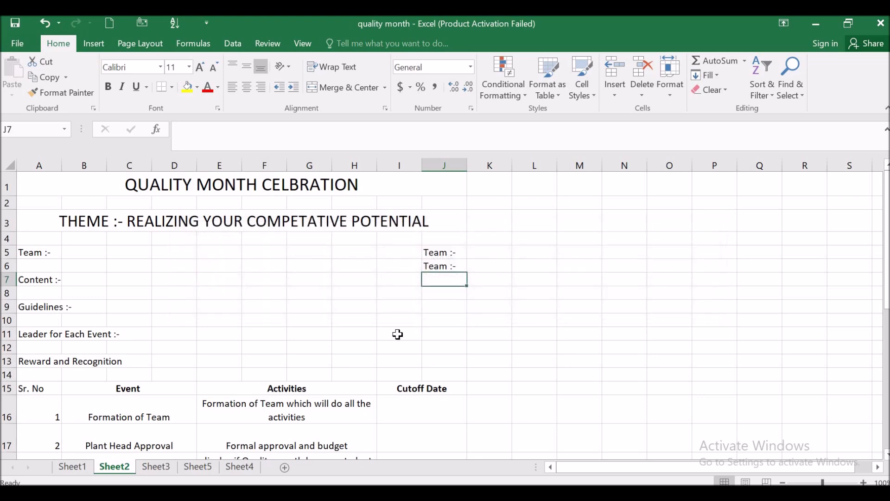
left_click(398, 334)
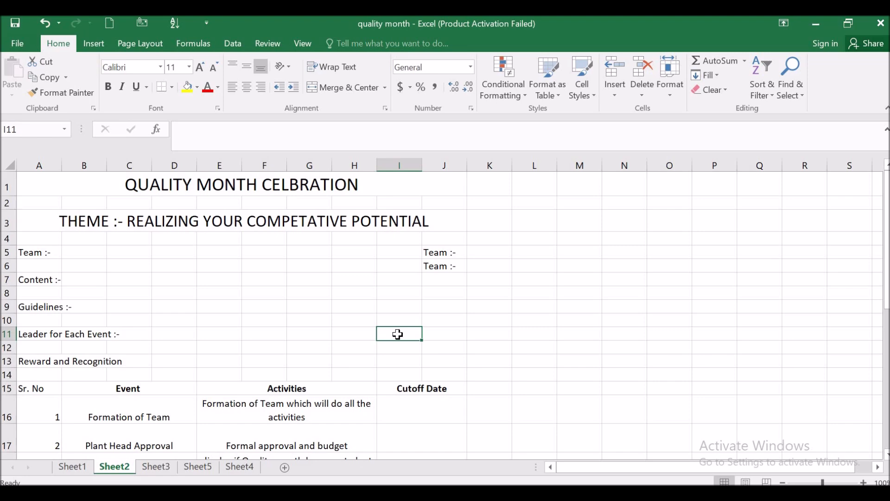
Search the worksheet for TEAM, go to the next match, and close the search dialog.
left_click(392, 320)
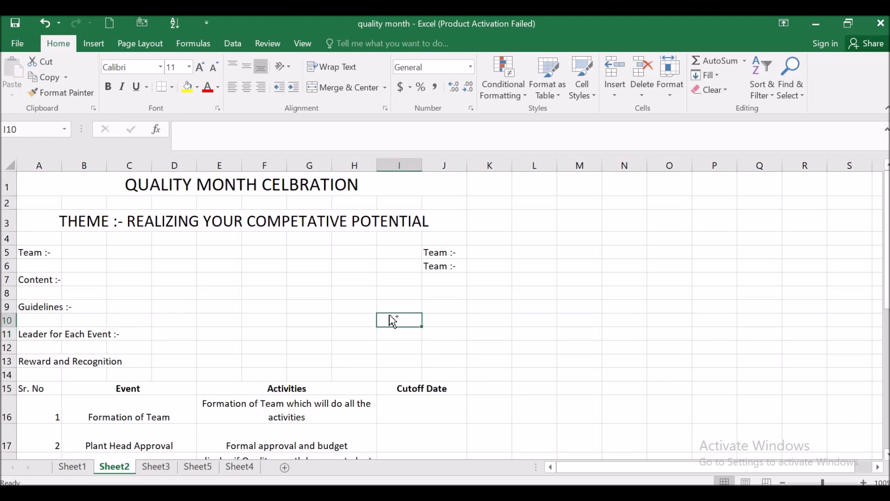
key("ctrl+f")
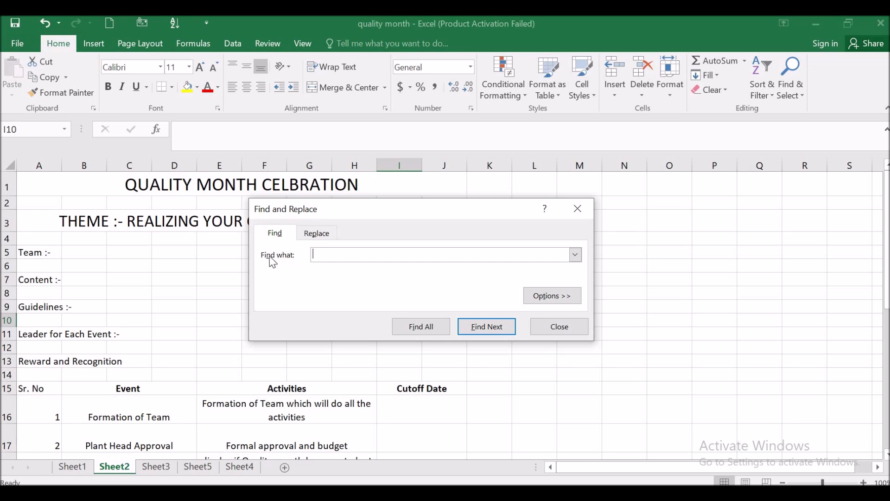
left_click_drag(384, 215, 455, 251)
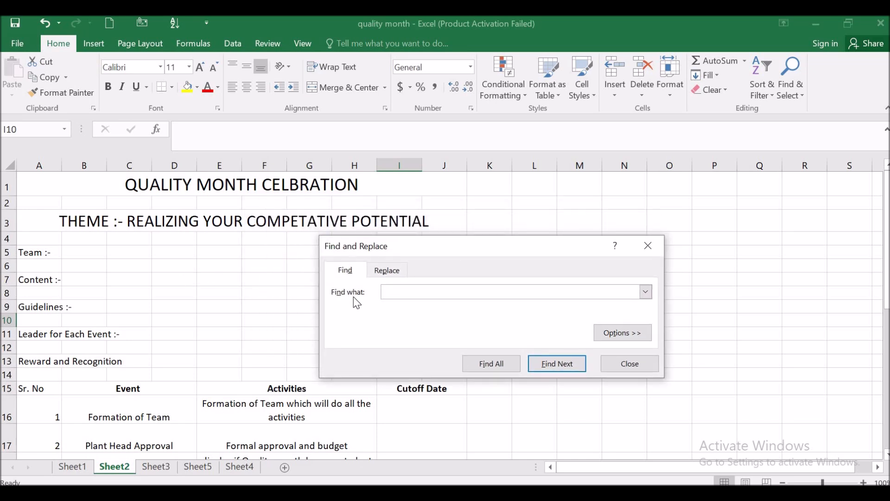
type("TEAM")
left_click(563, 369)
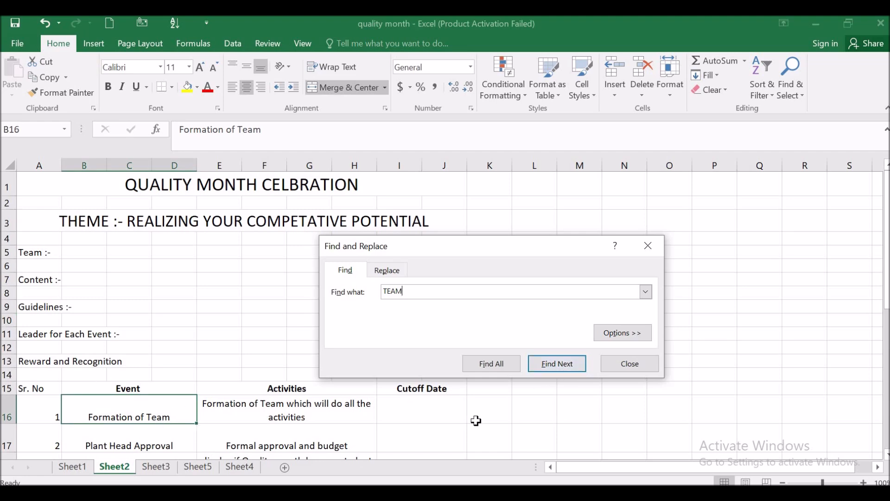
left_click(637, 364)
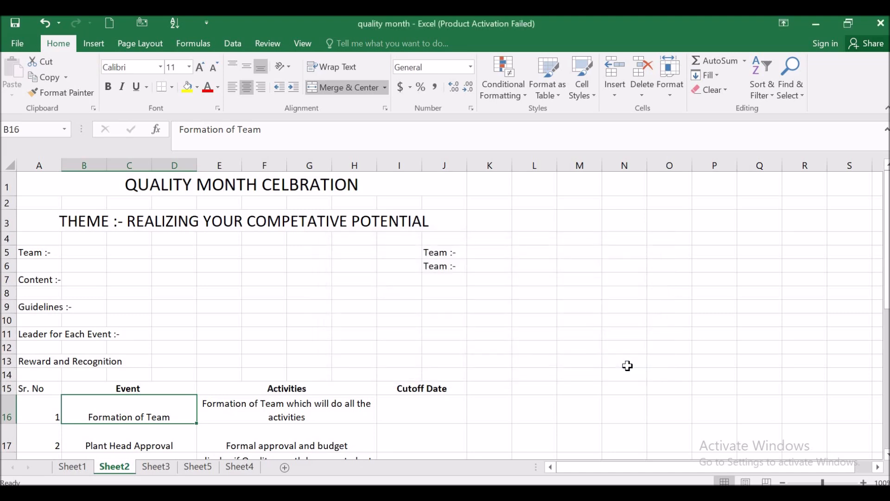
Open the Go To dialog and dismiss it without entering a reference.
key("ctrl+g")
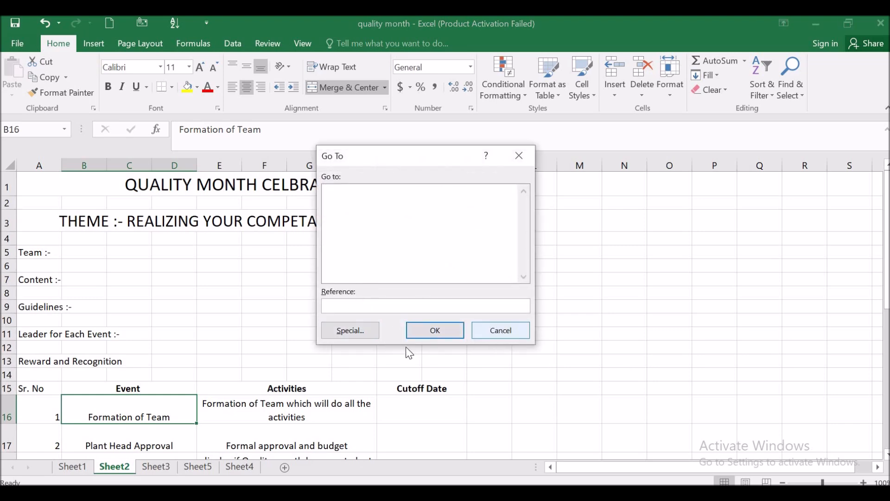
left_click(494, 330)
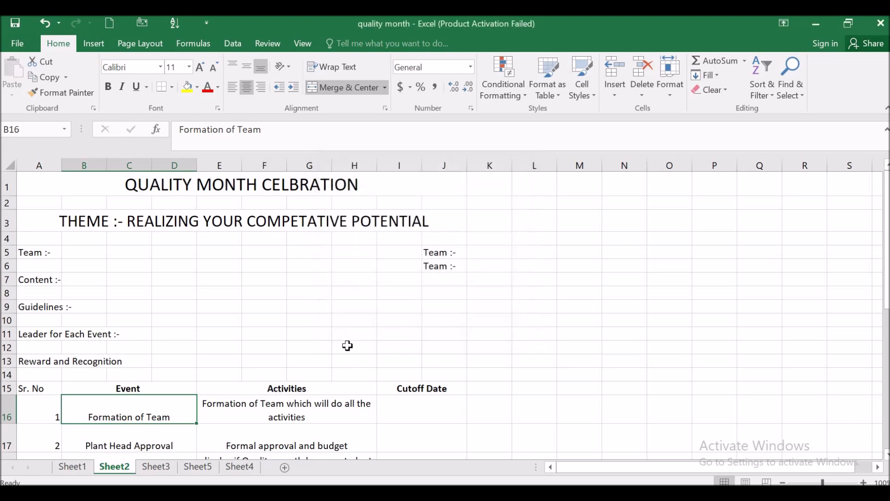
left_click(322, 321)
Set up a replacement of TEAM with TEEN and advance through the matches to cell A5.
left_click(444, 330)
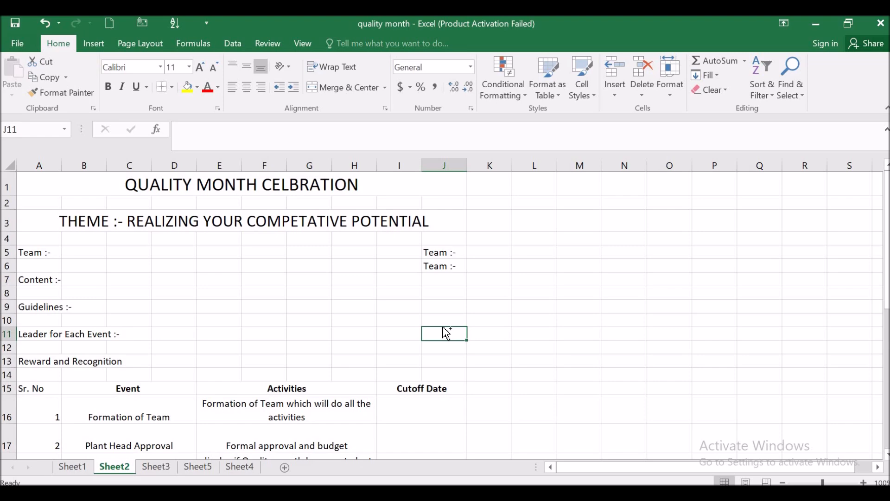
key("ctrl+h")
left_click_drag(420, 310, 350, 298)
left_click(390, 325)
type("TEEN")
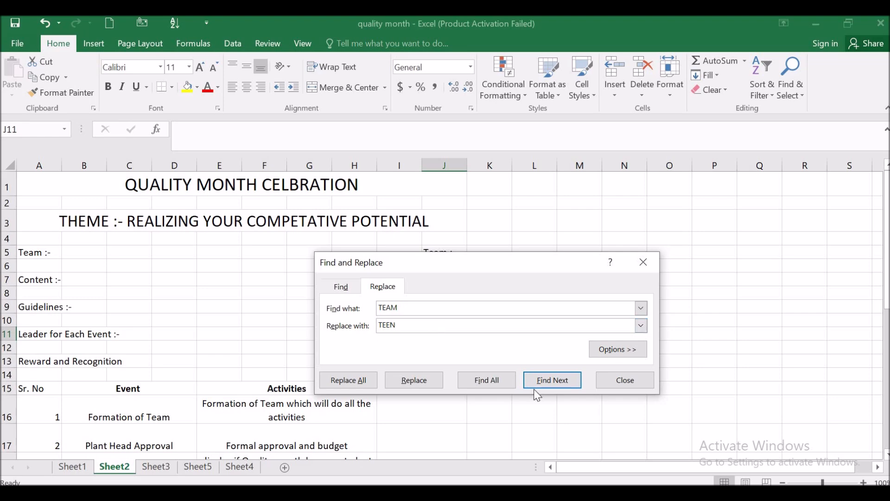
left_click(552, 381)
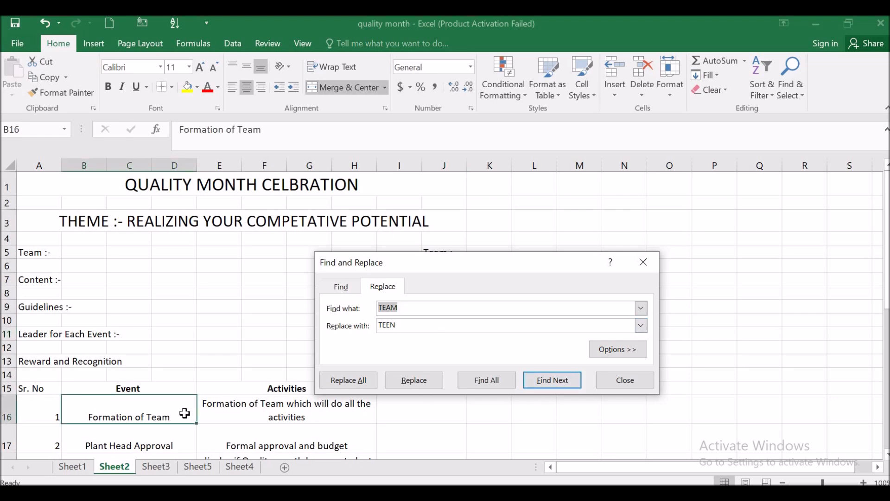
left_click(556, 385)
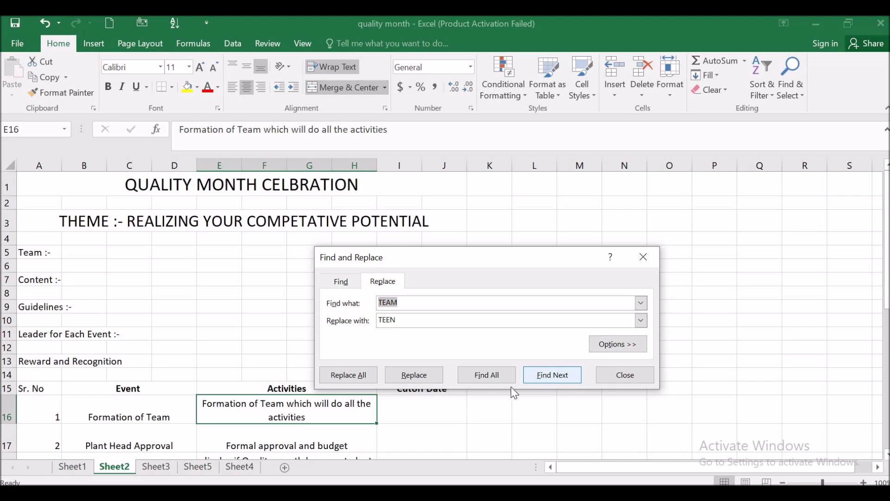
left_click(552, 374)
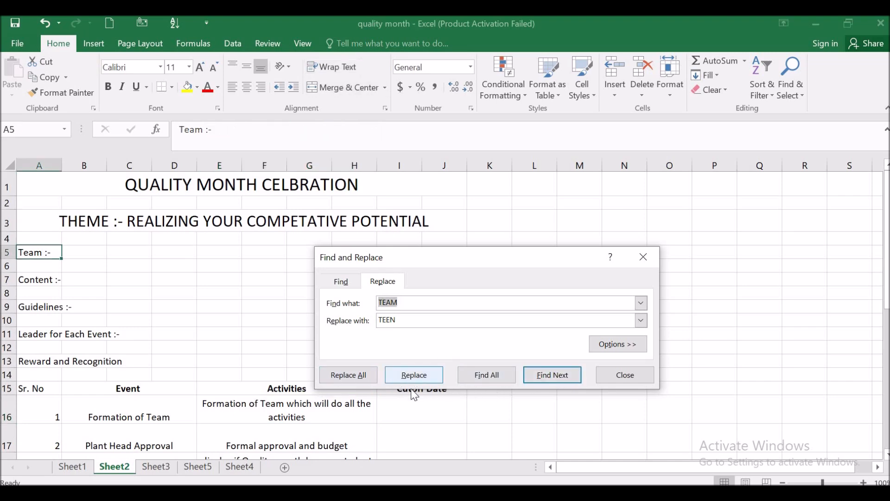
Replace TEAM with TEEN one match at a time in cells A5, J5 and J6, and close the dialog.
left_click(410, 375)
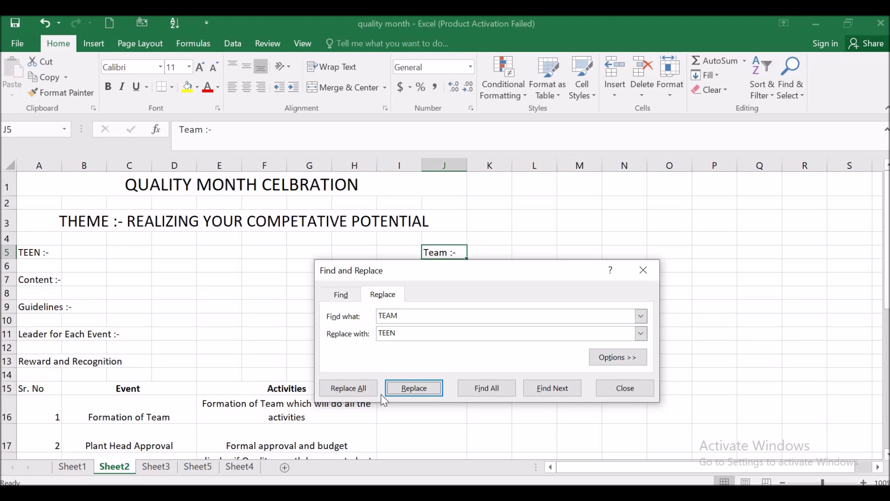
left_click(413, 388)
left_click(414, 408)
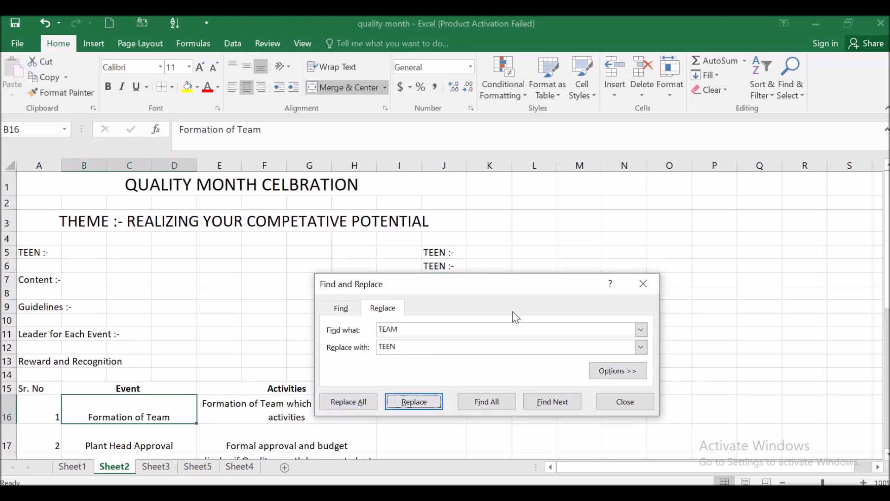
left_click(631, 397)
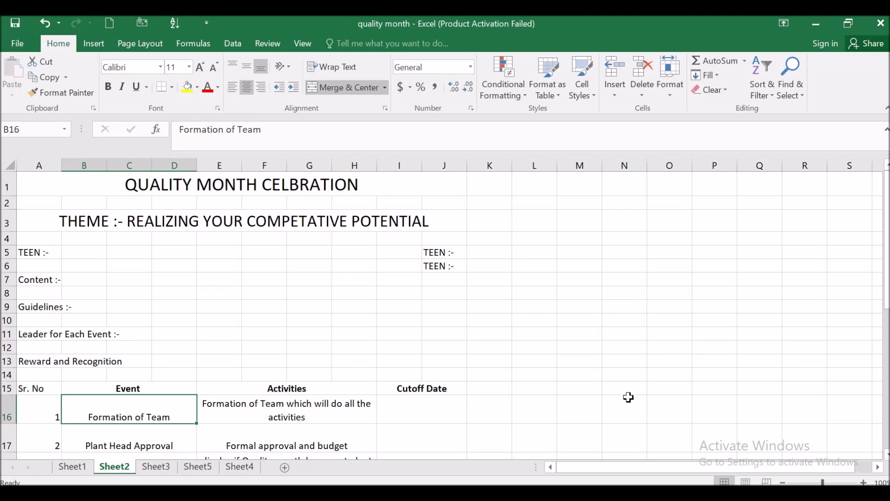
Make the "TEEN :-" label in cell J6 italic.
left_click(342, 332)
left_click(452, 269)
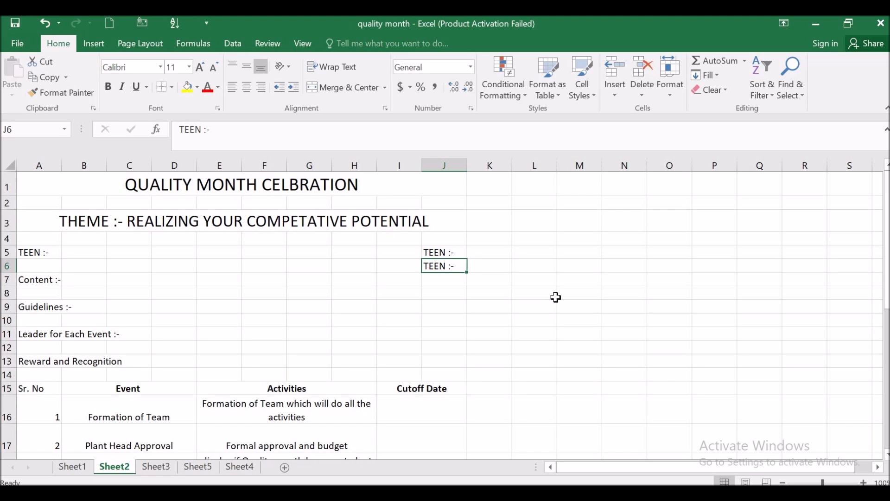
key("ctrl+i")
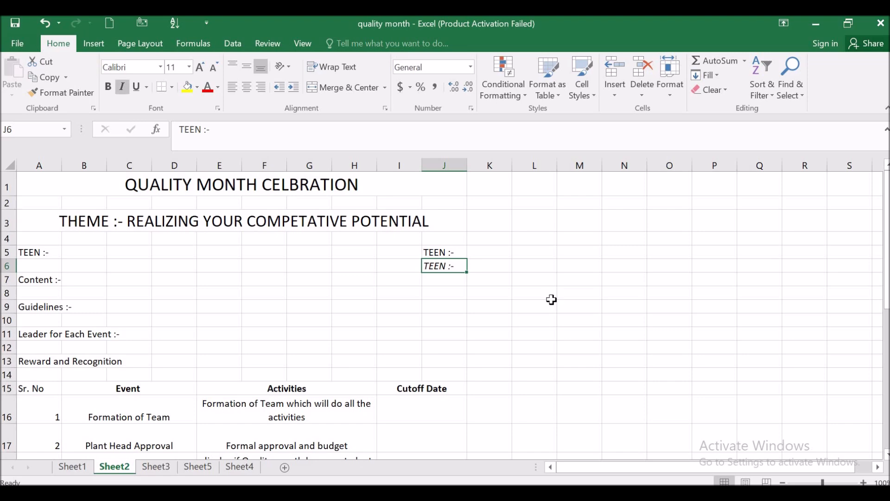
Make the "TEEN :-" label in cell J5 italic.
left_click(445, 252)
key("ctrl+i")
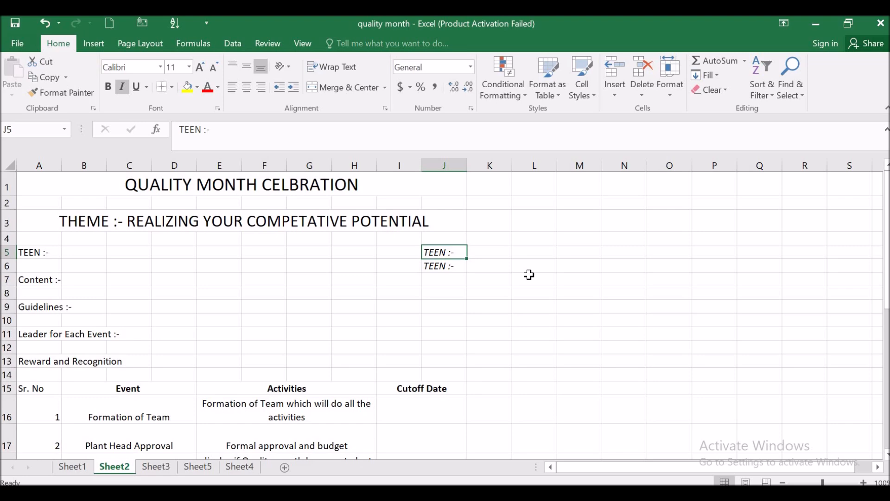
Insert a hyperlink in cell J10 to the existing desktop file Nudi 4.0.
left_click(454, 315)
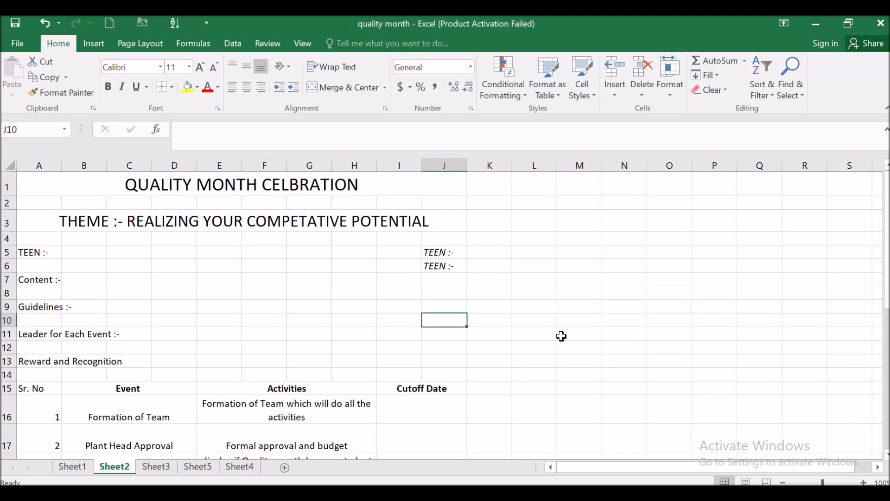
key("ctrl+k")
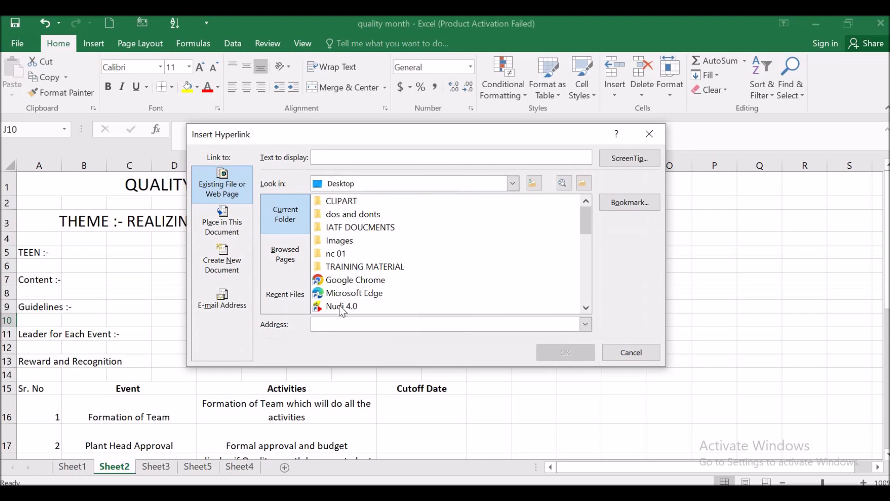
left_click(342, 306)
left_click(563, 351)
left_click(473, 345)
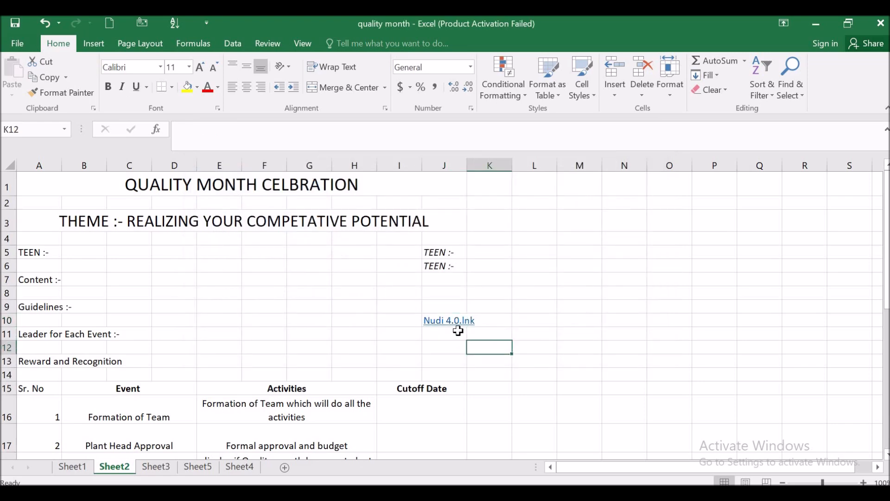
Create a table over the empty range L8:O14 without marking it as having headers.
left_click_drag(538, 293, 680, 368)
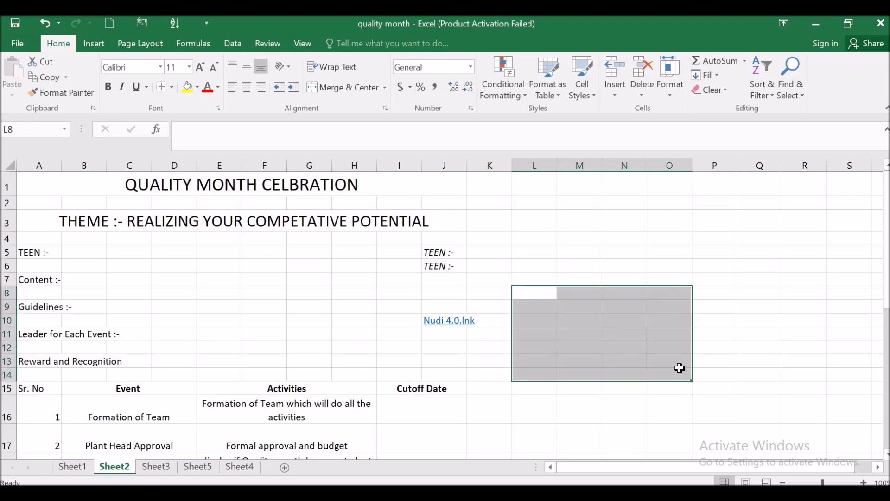
key("ctrl+t")
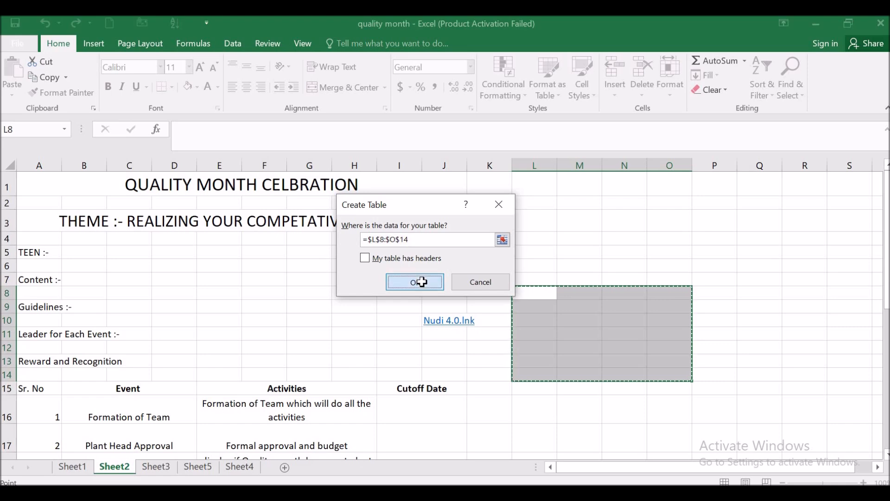
left_click(422, 282)
left_click(644, 373)
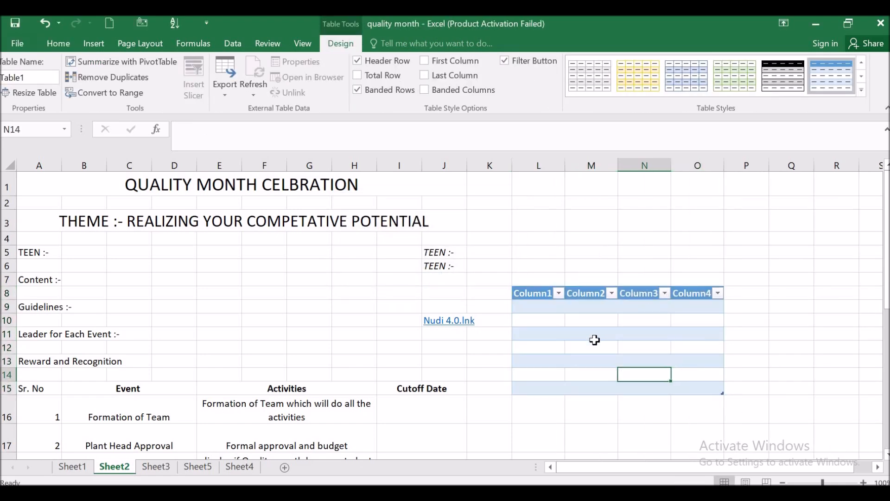
Create a new blank workbook and maximize its window.
left_click(280, 277)
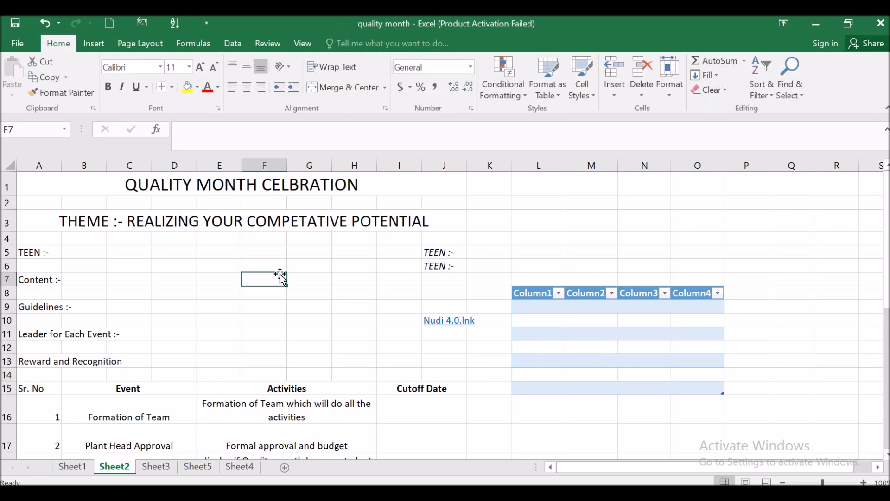
left_click(316, 297)
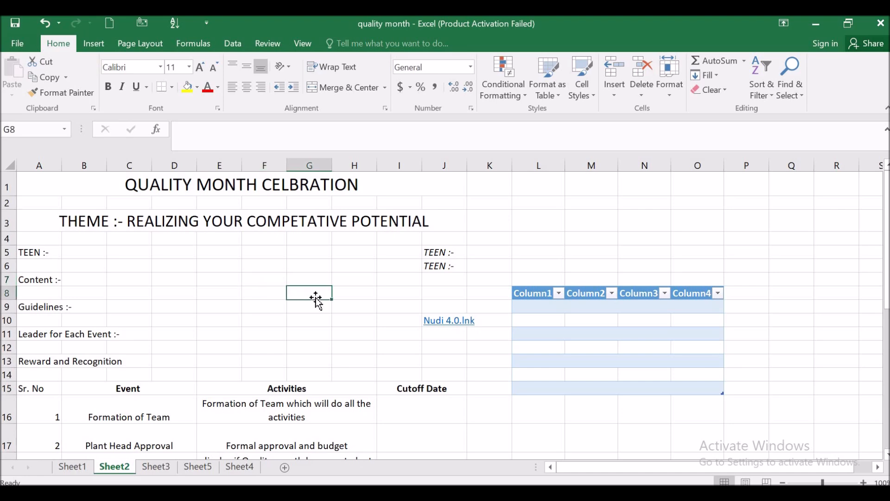
key("ctrl+n")
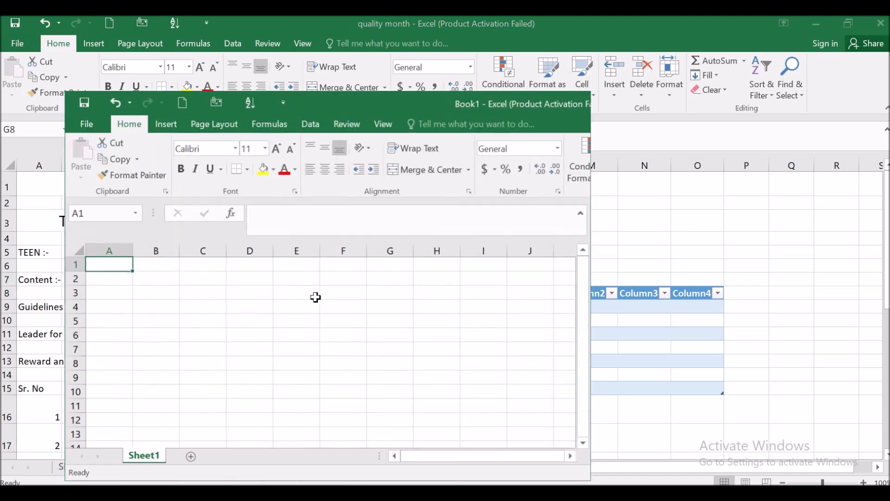
left_click(648, 74)
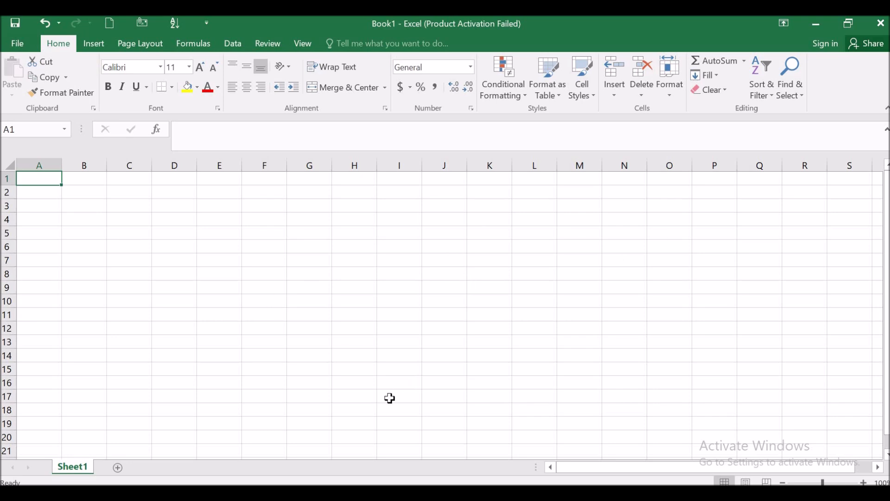
Open the recent Book1 workbook from the Desktop, maximize its window and clear the whole-sheet selection.
key("ctrl+o")
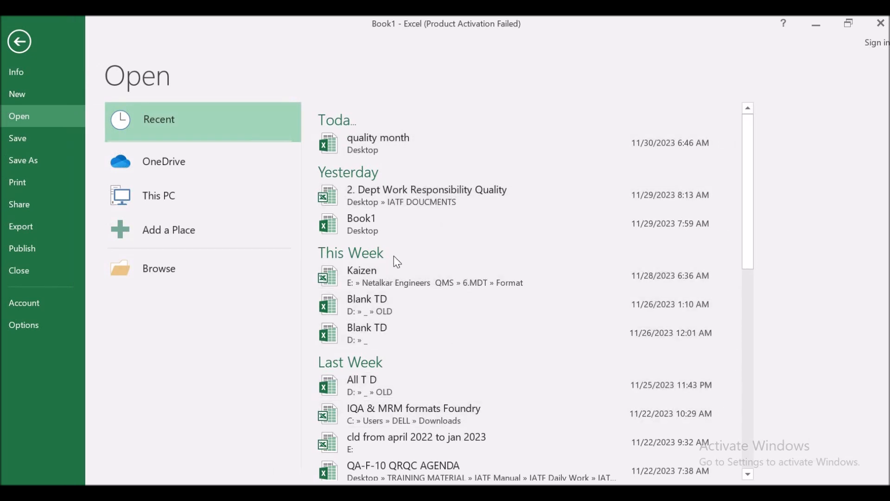
left_click(393, 225)
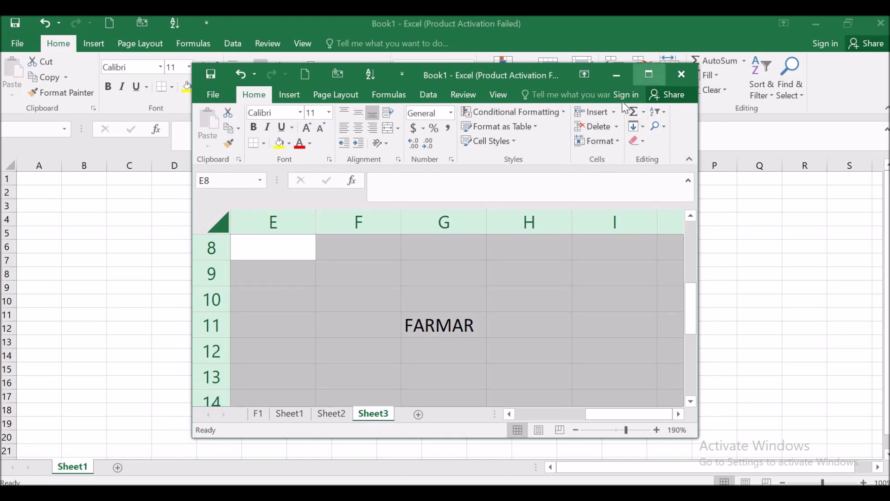
left_click(650, 74)
left_click(495, 360)
left_click(334, 324)
left_click(267, 334)
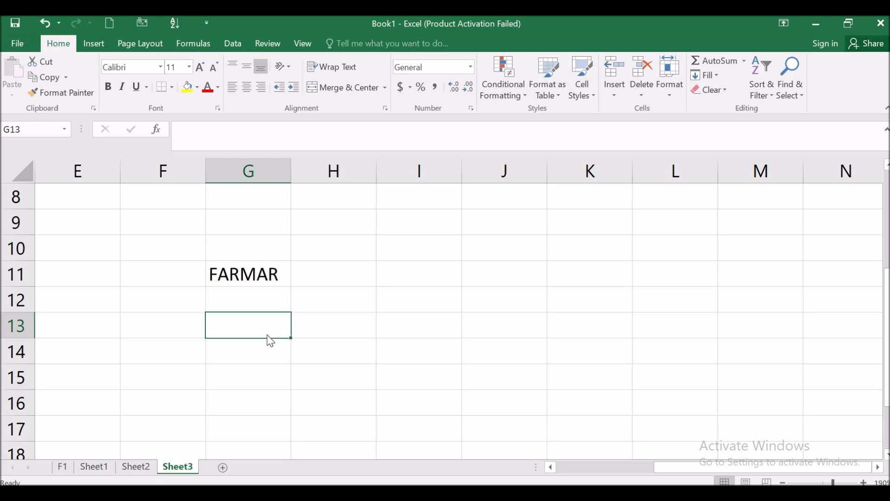
View the print settings and preview of Sheet3, and return to the worksheet without printing.
key("ctrl+p")
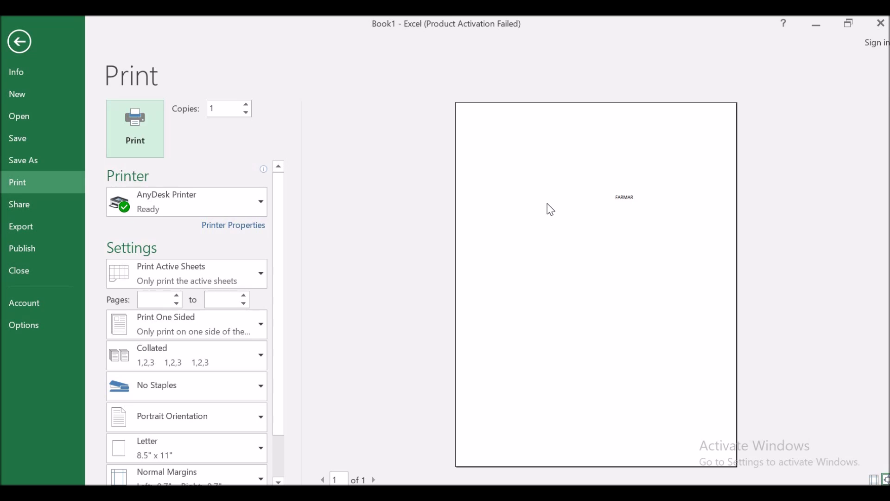
left_click(18, 41)
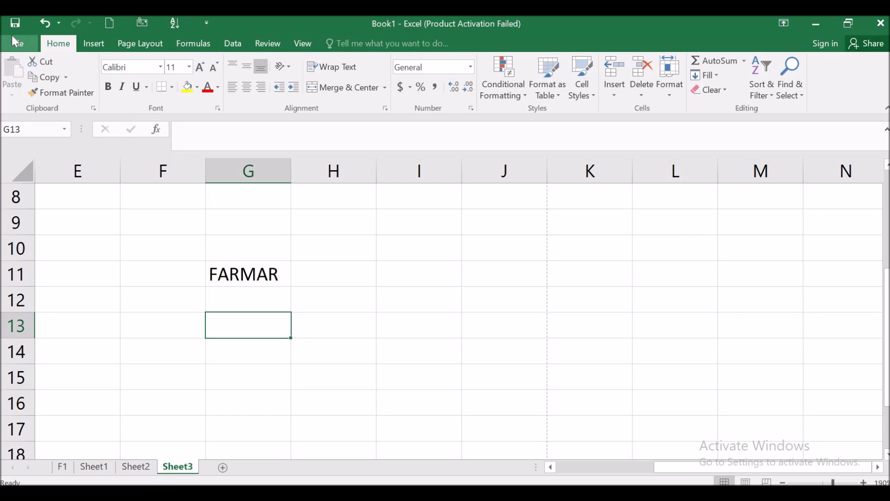
left_click(346, 256)
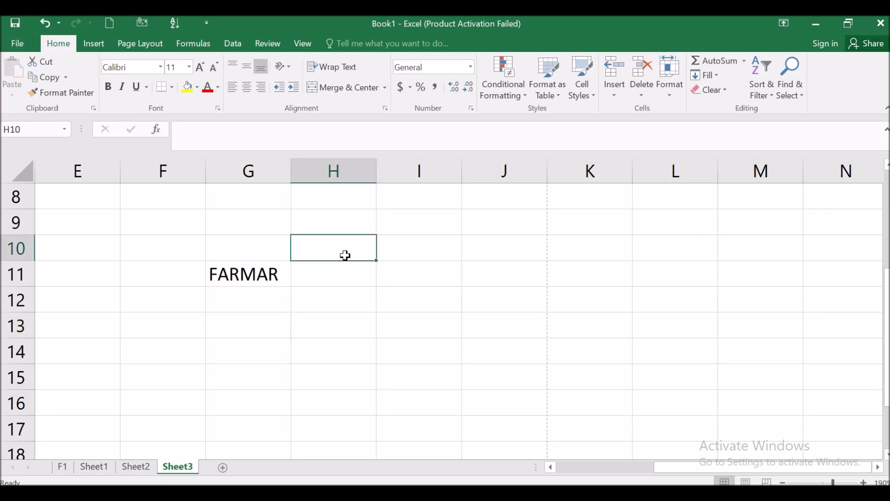
left_click(352, 335)
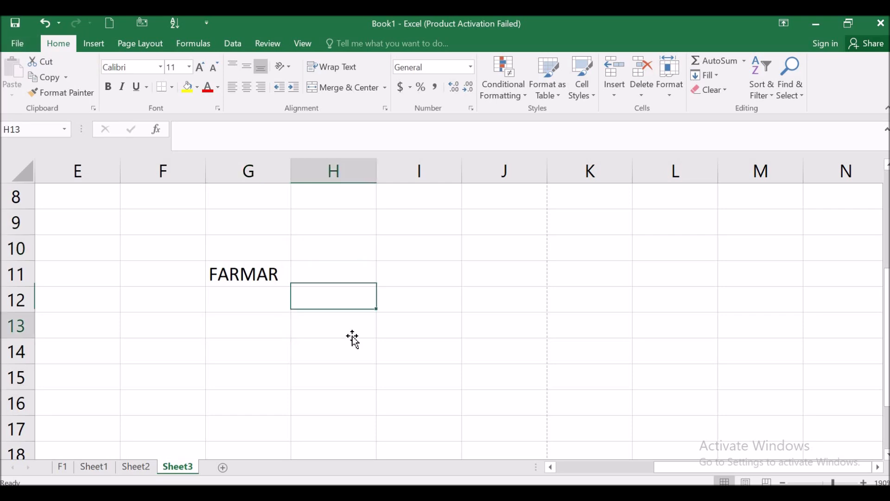
left_click(320, 349)
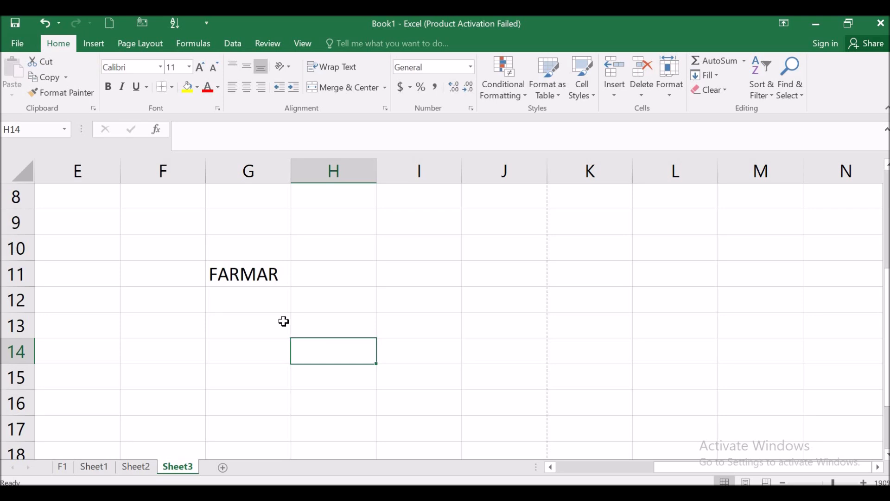
Delete the text FARMAR from cell G11.
left_click(265, 268)
key("Delete")
left_click(293, 323)
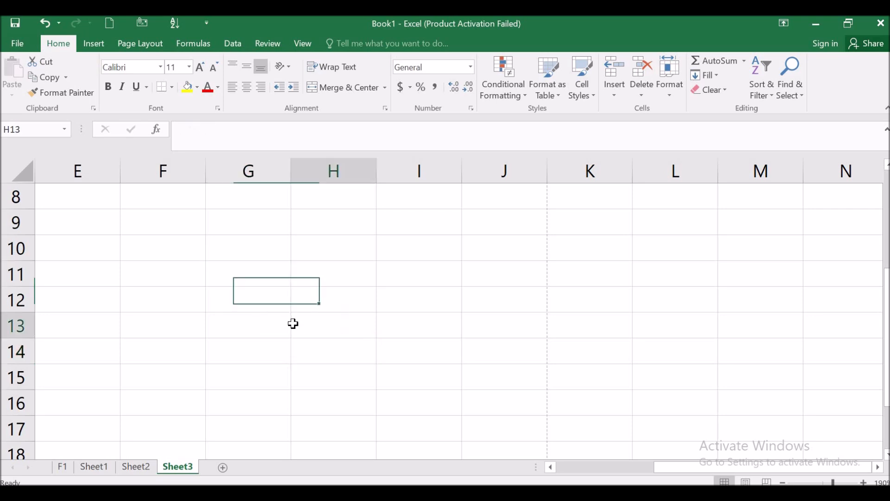
left_click(224, 281)
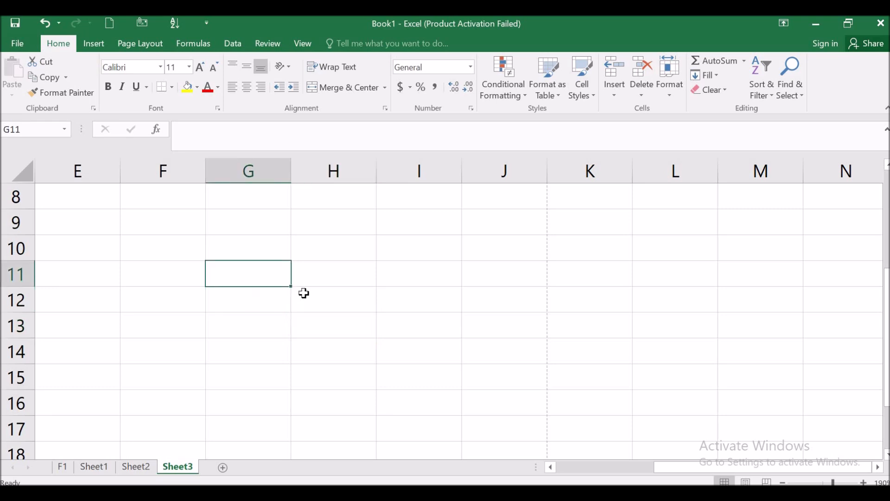
Enter REIAHRAKJR in cell F11 and fill it right into cell G11.
left_click(185, 277)
key("F2")
type("REIAHRAKJR")
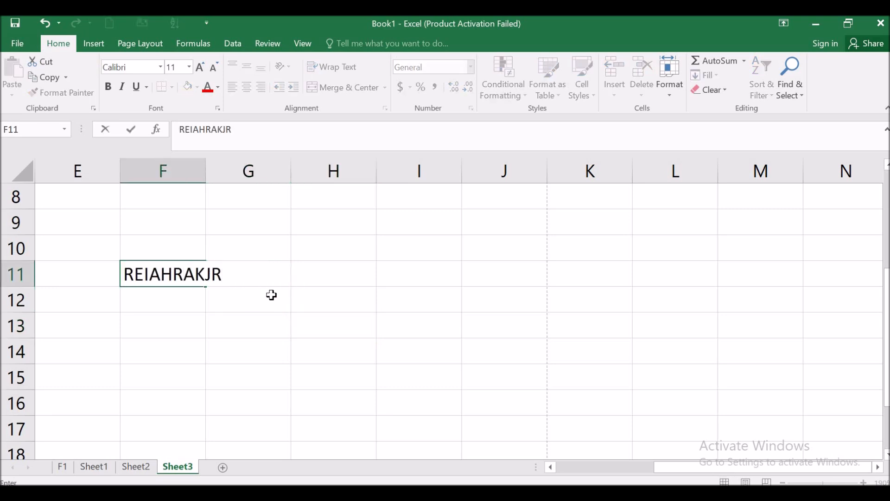
key("Tab")
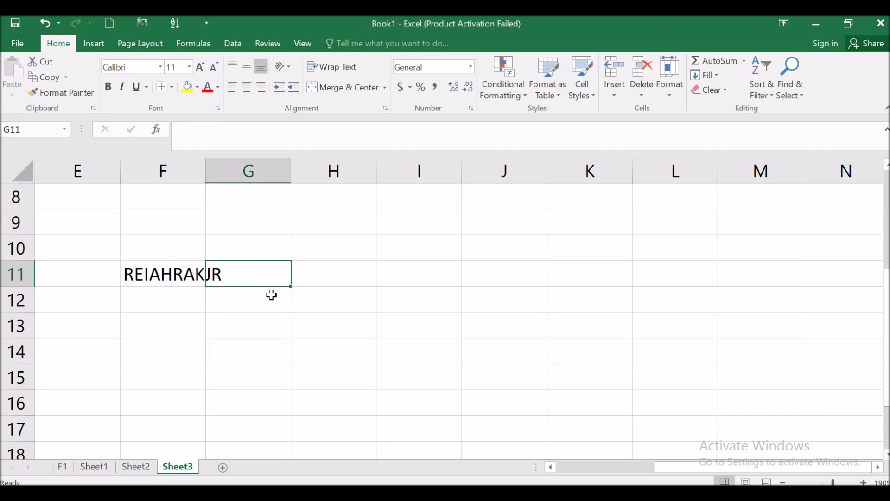
key("ctrl+r")
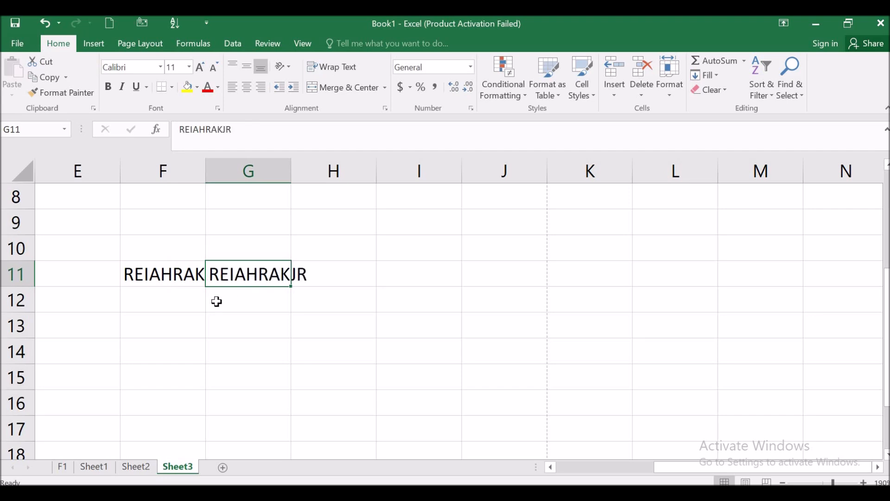
left_click(172, 302)
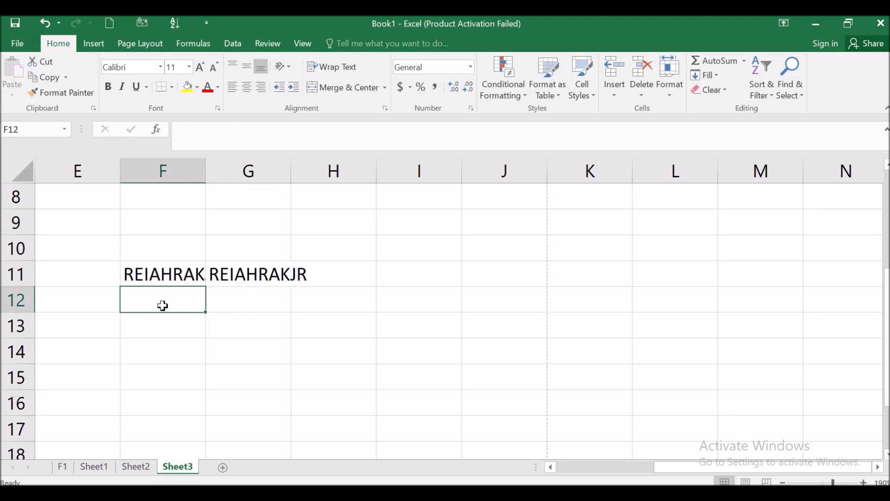
Enter AS in cell F14 and repeat the same text in cell G14.
left_click(250, 304)
left_click(184, 339)
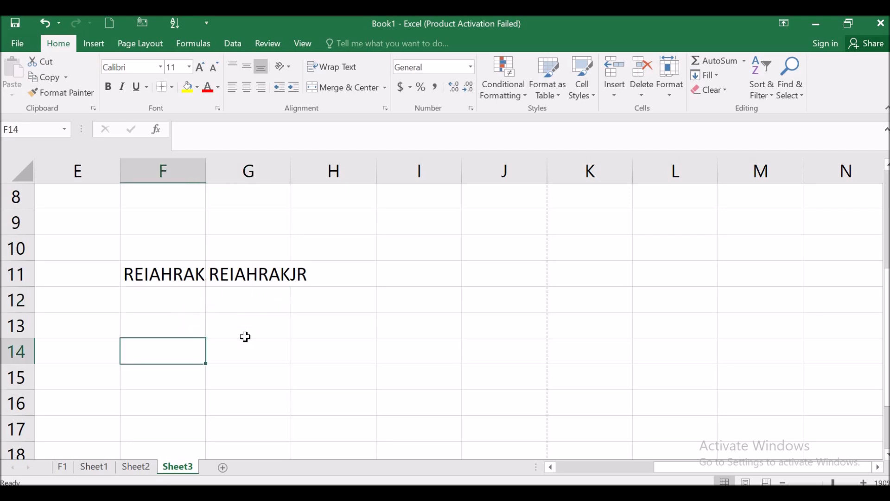
type("AS")
left_click(249, 351)
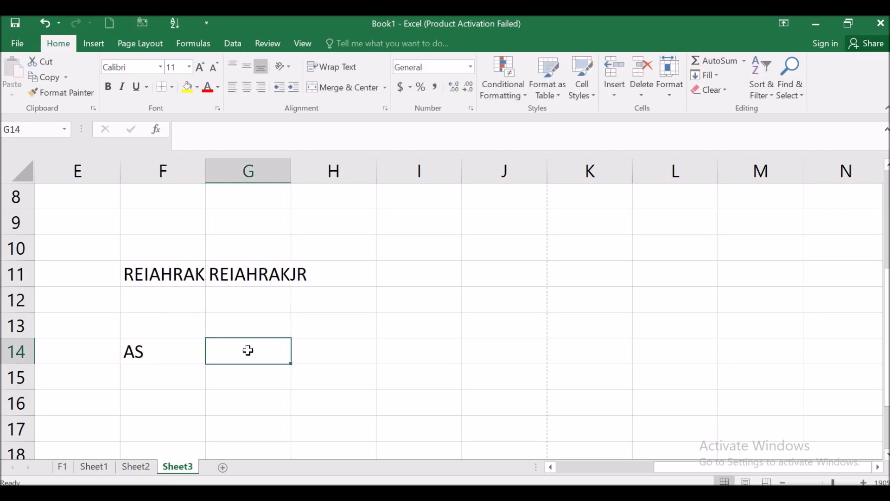
type("AS")
left_click(242, 381)
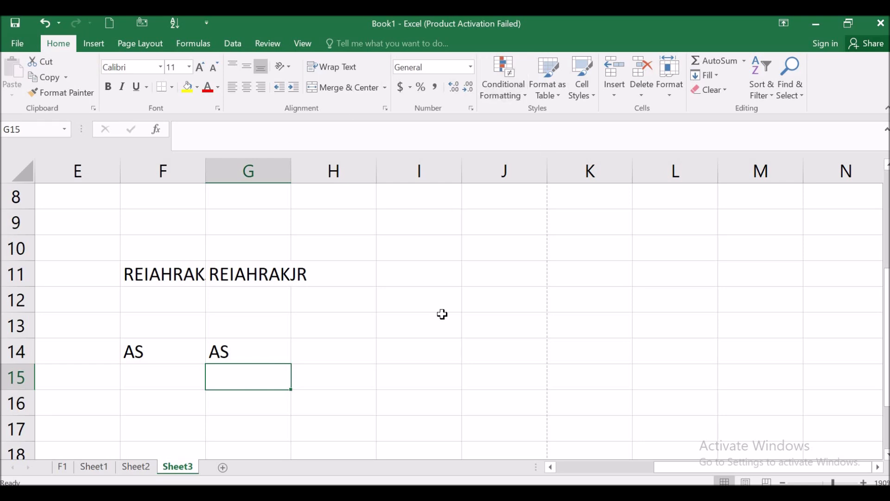
Create a table over the empty range I11:L15 without marking it as having headers.
left_click(381, 318)
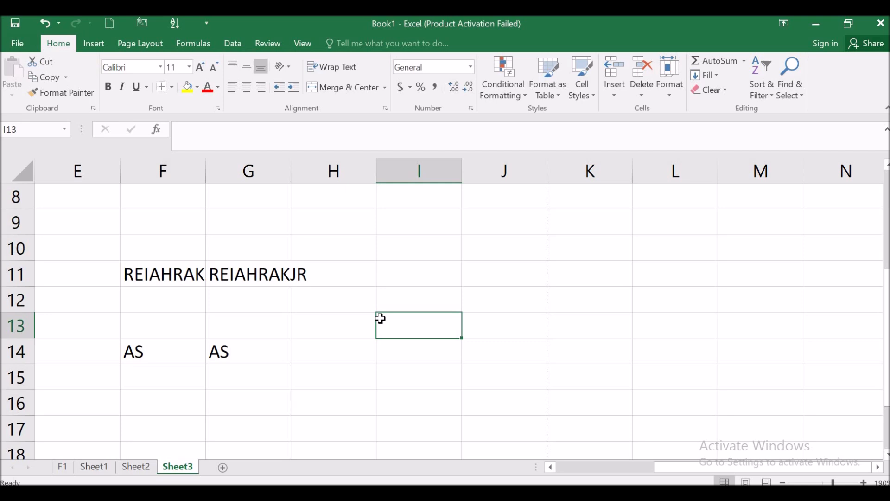
left_click_drag(458, 282, 639, 386)
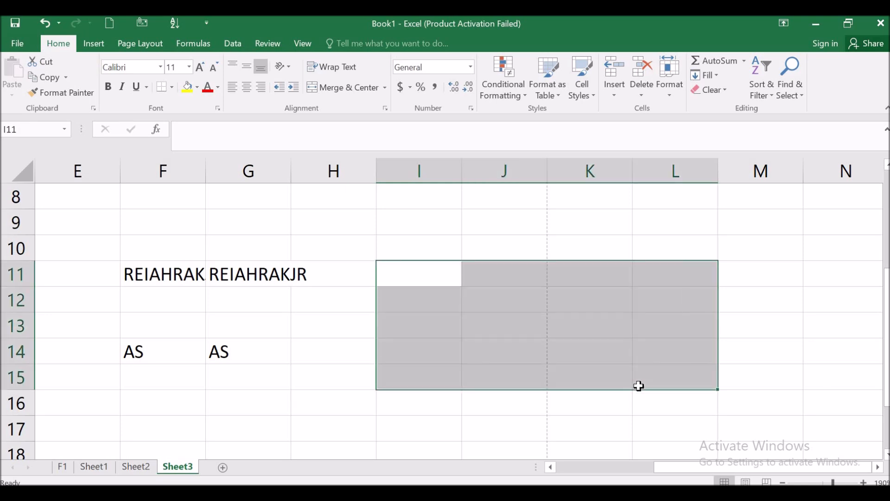
key("ctrl+t")
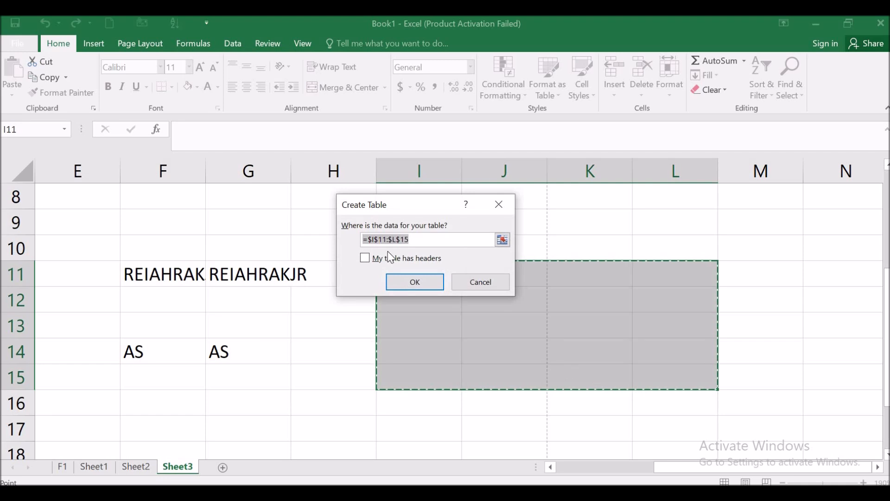
left_click(409, 283)
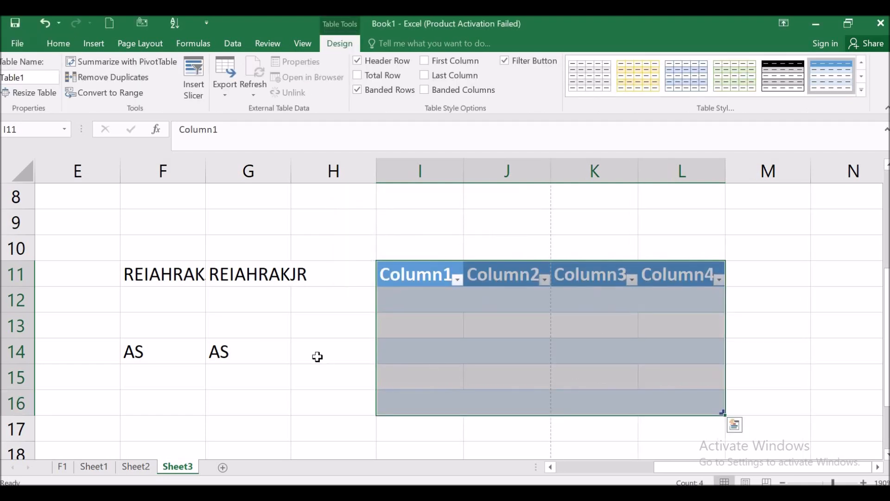
left_click(317, 357)
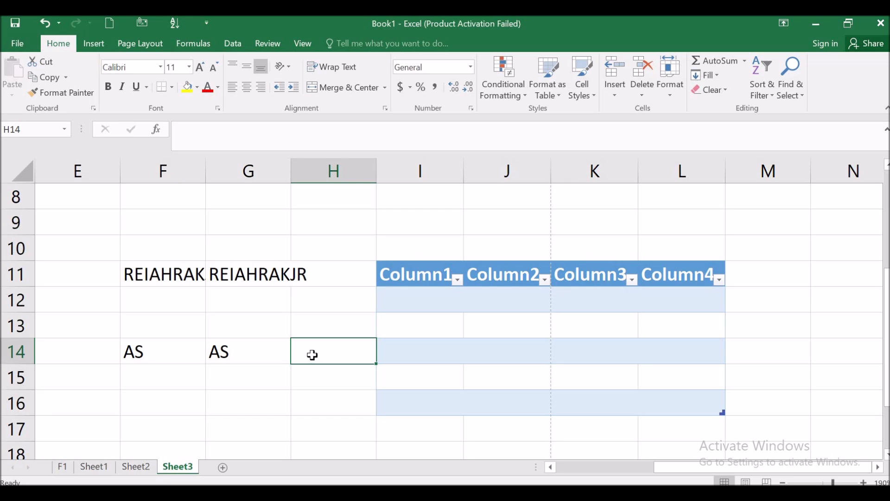
Underline the AS text in cell G14.
left_click(252, 353)
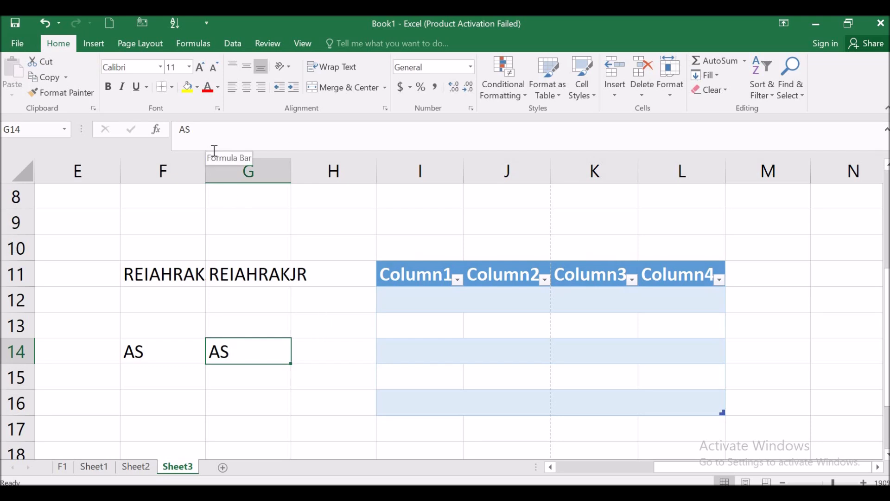
left_click(224, 400)
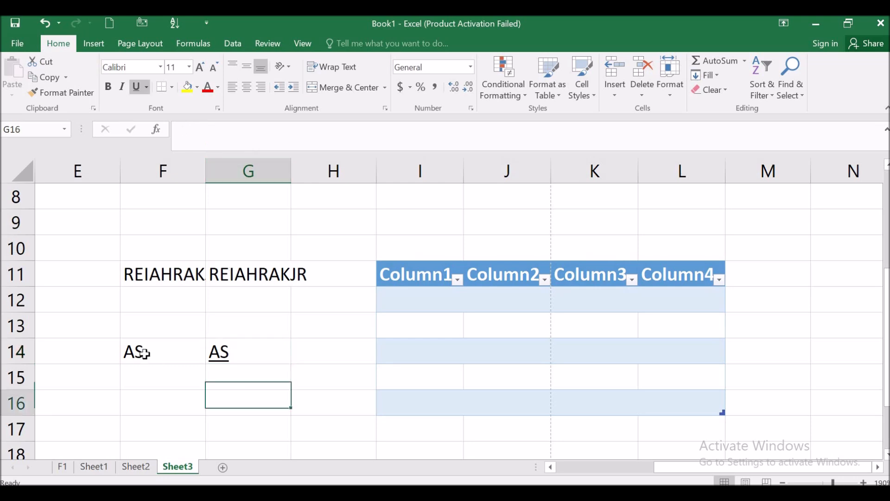
Underline the REIAHRAKJR text in cell F11.
left_click(166, 349)
left_click(182, 275)
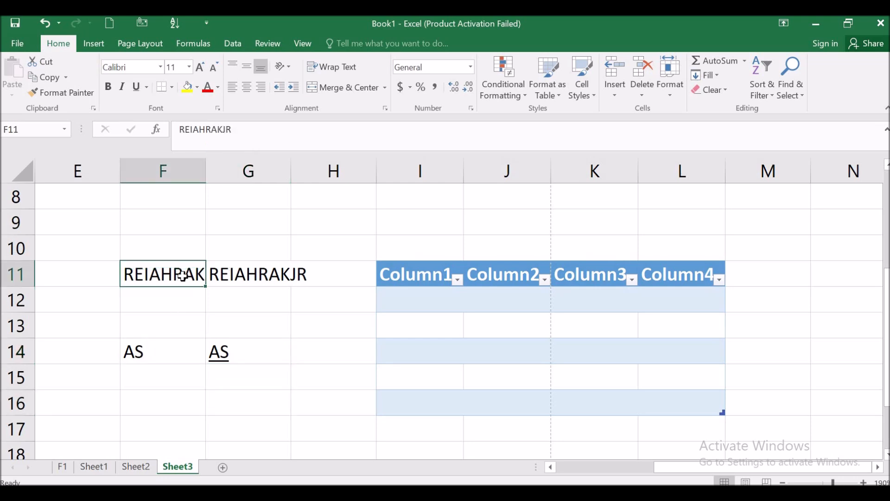
key("ctrl+u")
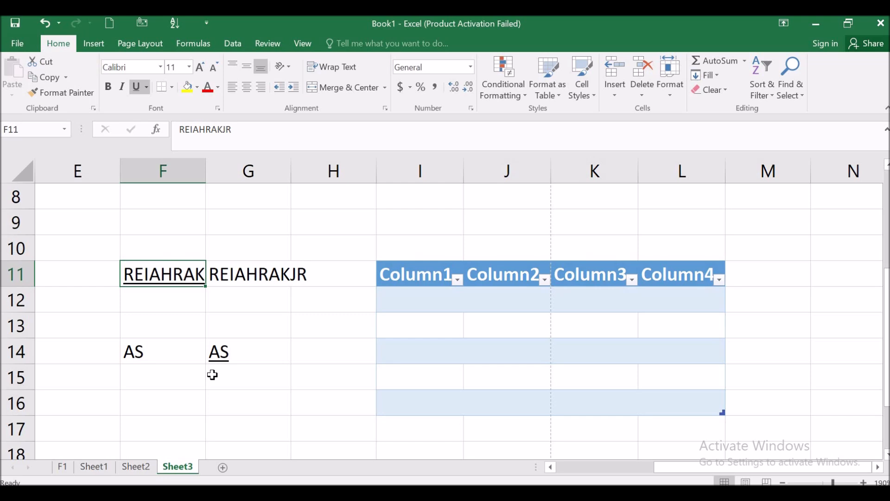
left_click(213, 375)
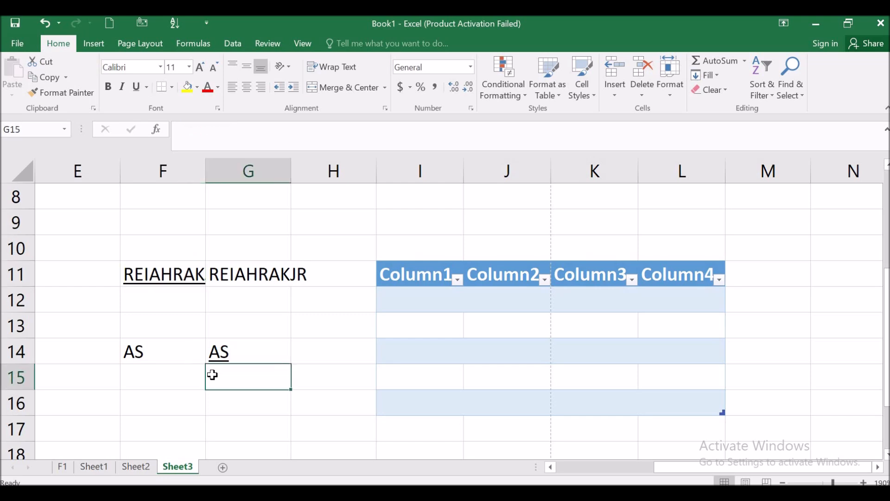
Copy the AS text from cell F14 and paste it into cell G17.
left_click(189, 356)
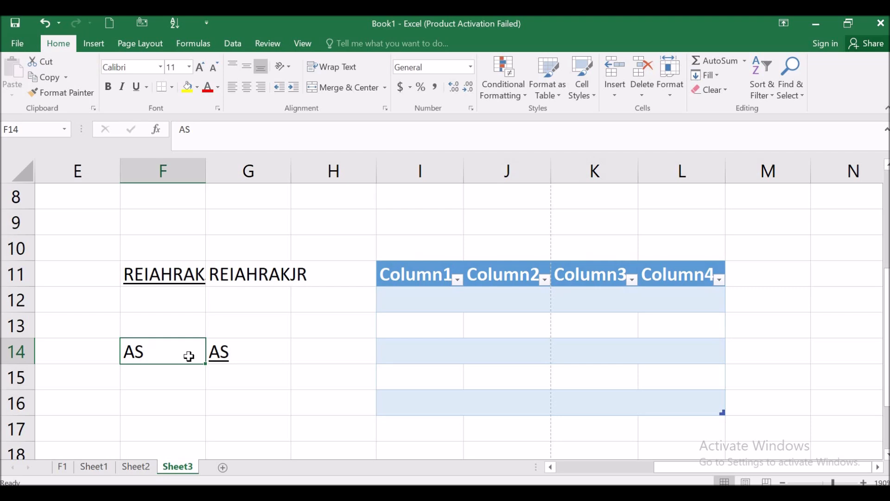
key("ctrl+c")
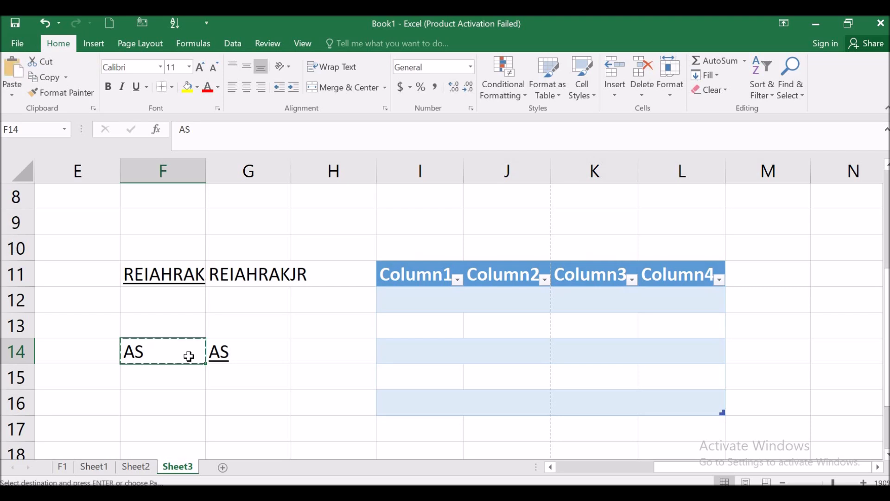
left_click(254, 433)
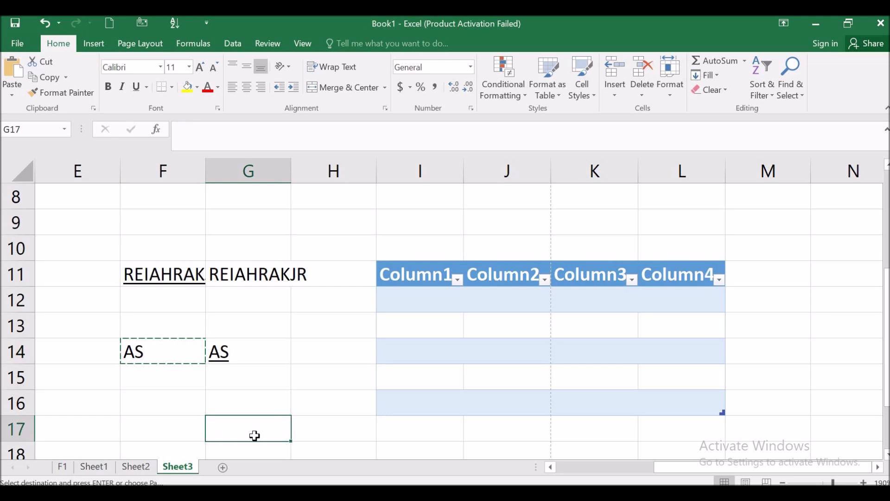
key("ctrl+v")
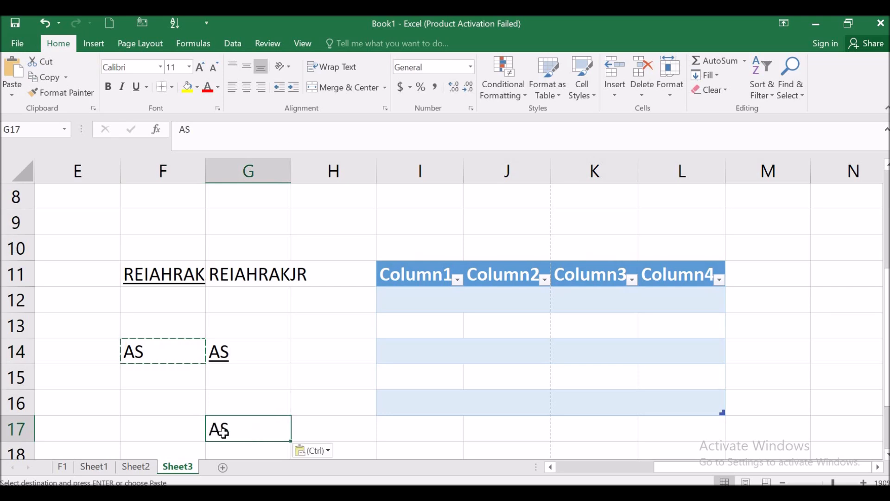
left_click(328, 346)
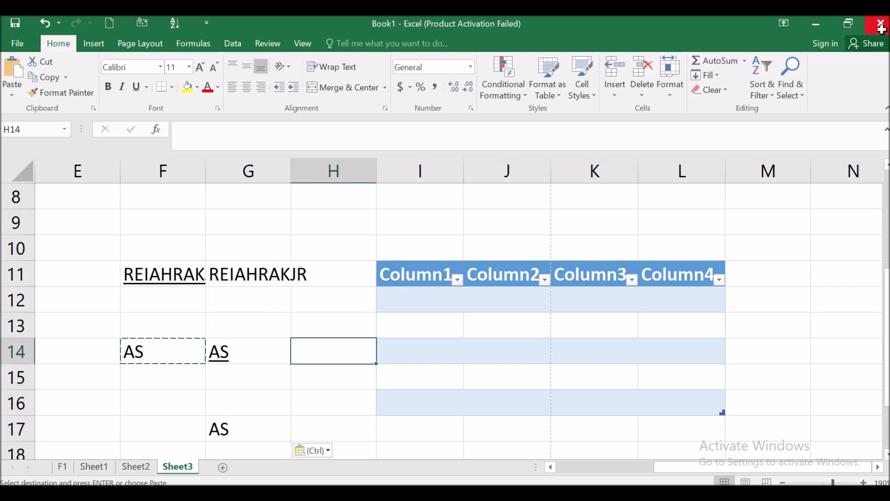
Close the current workbook and save its changes.
left_click(318, 240)
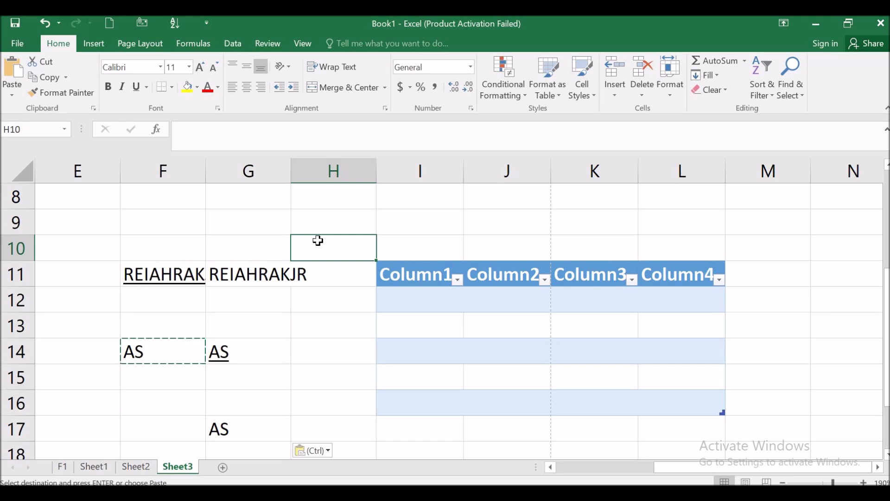
key("alt+F4")
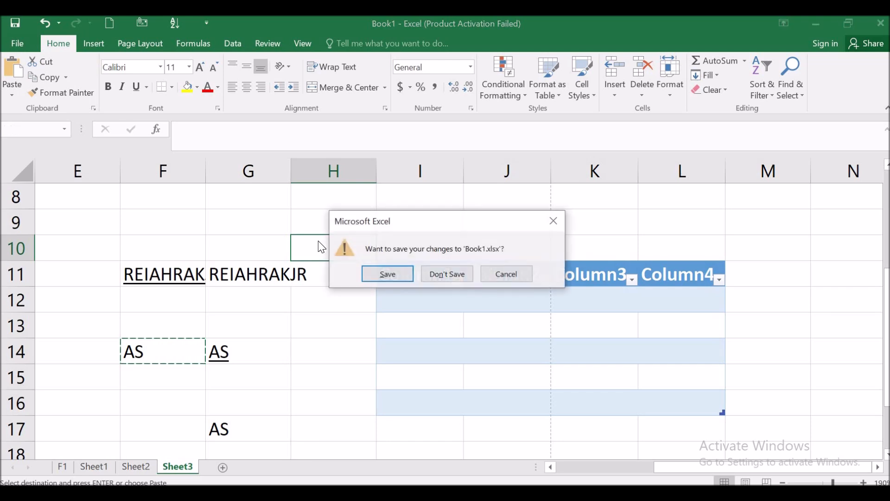
left_click(374, 276)
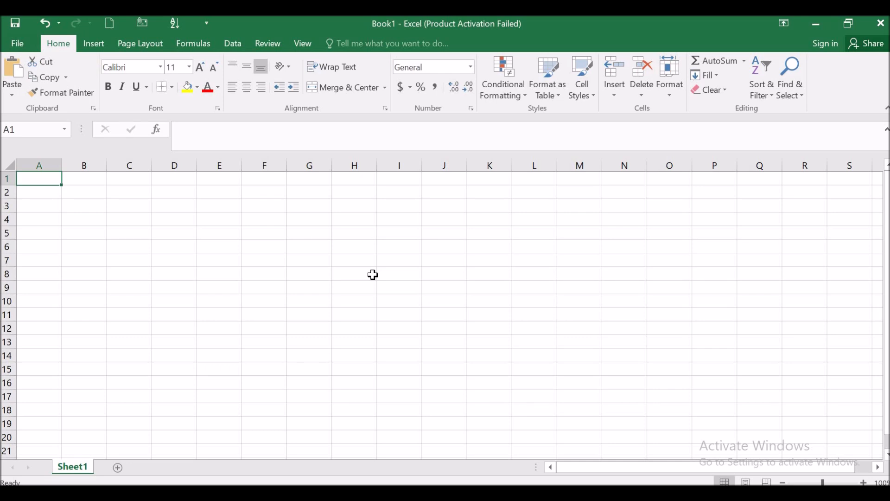
Enter AUYGUARGRBUKG in cell G10 of the blank Sheet1.
left_click(305, 297)
type("AUYGUARGRBUKG")
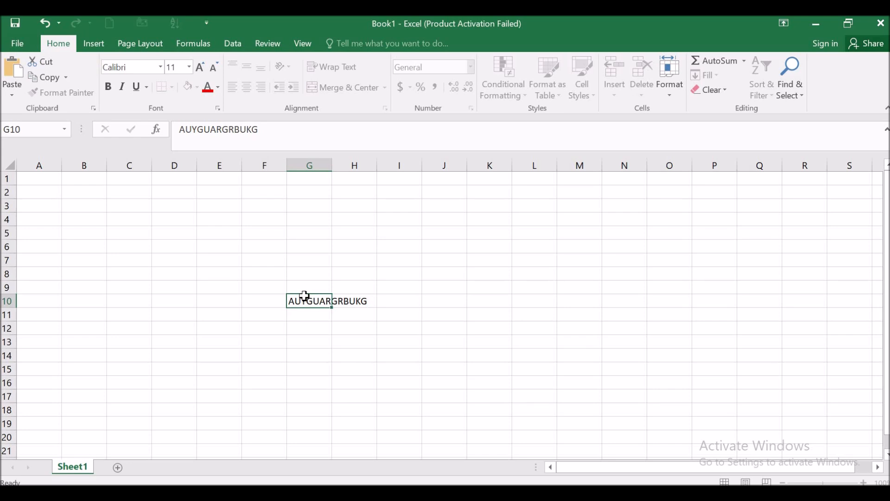
key("Return")
key("Return")
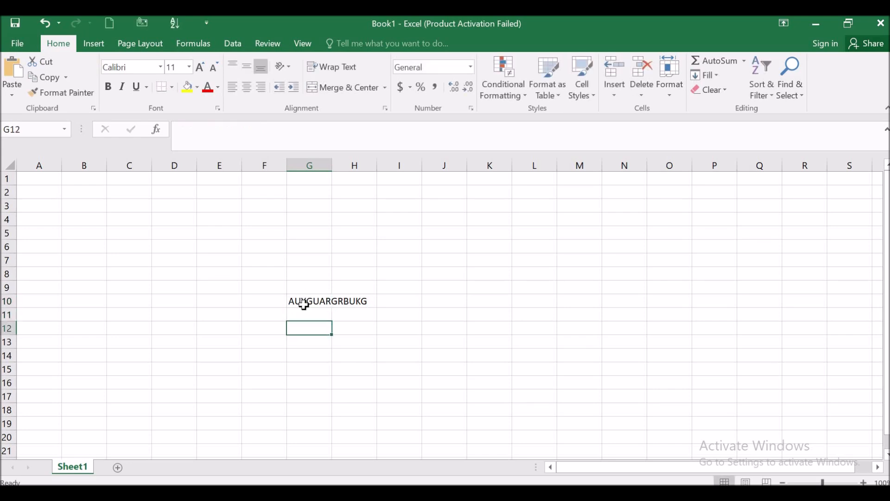
left_click(304, 305)
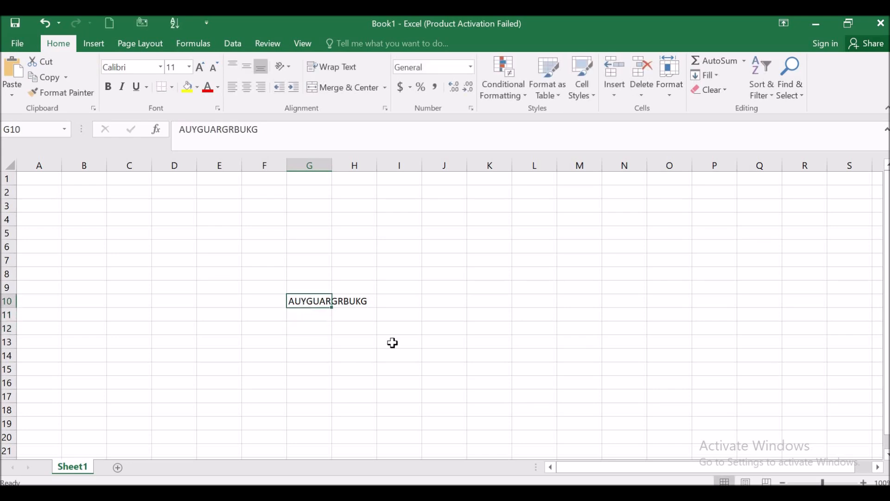
left_click(442, 366)
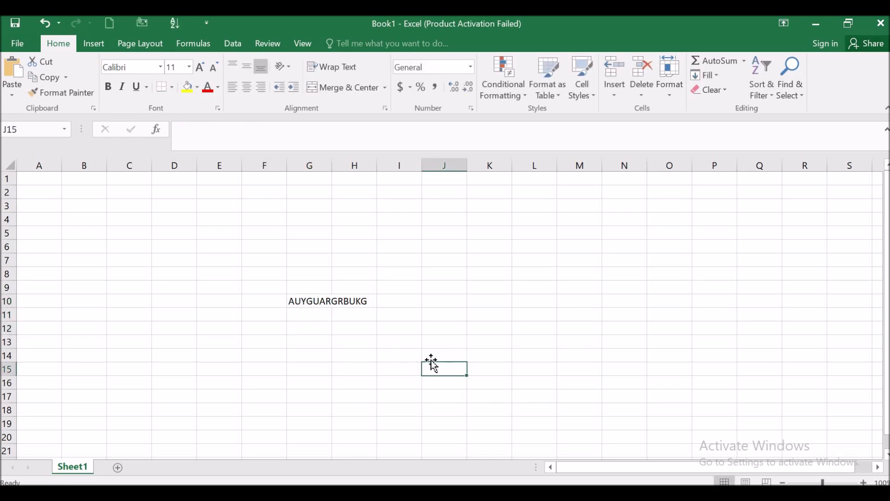
Cut the text from cell G10 and paste it into cell K15.
left_click(314, 300)
key("ctrl+c")
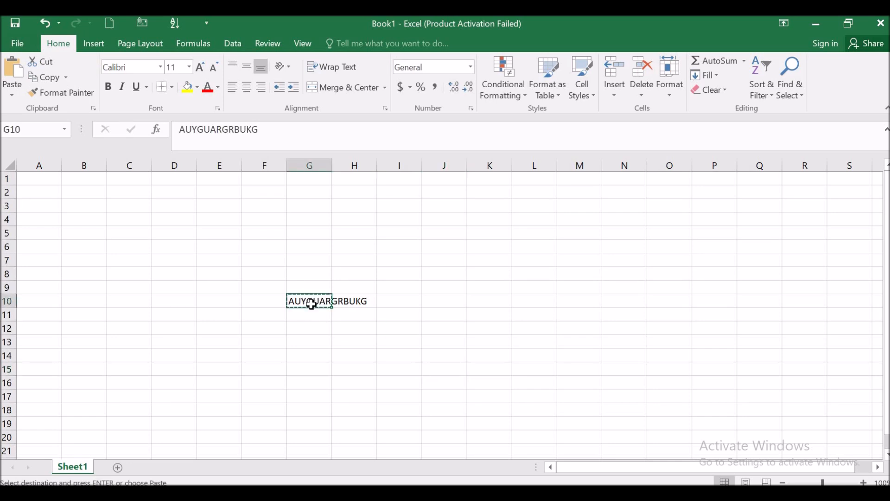
left_click(495, 368)
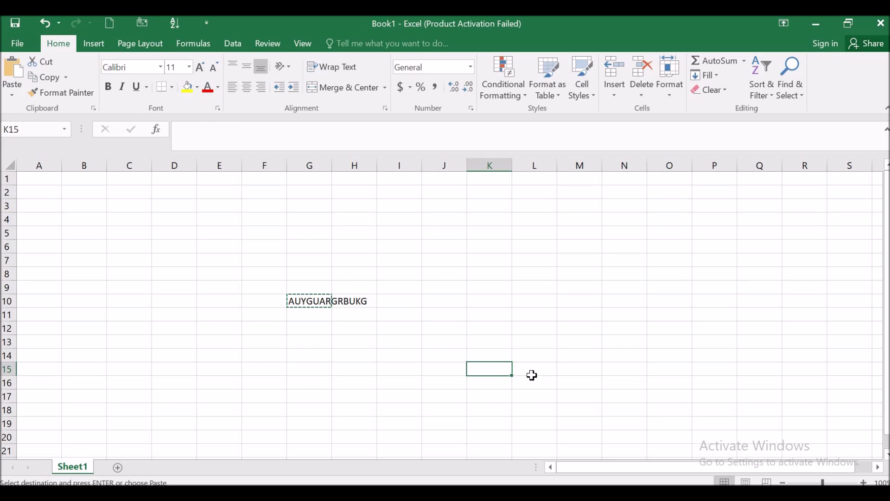
key("Return")
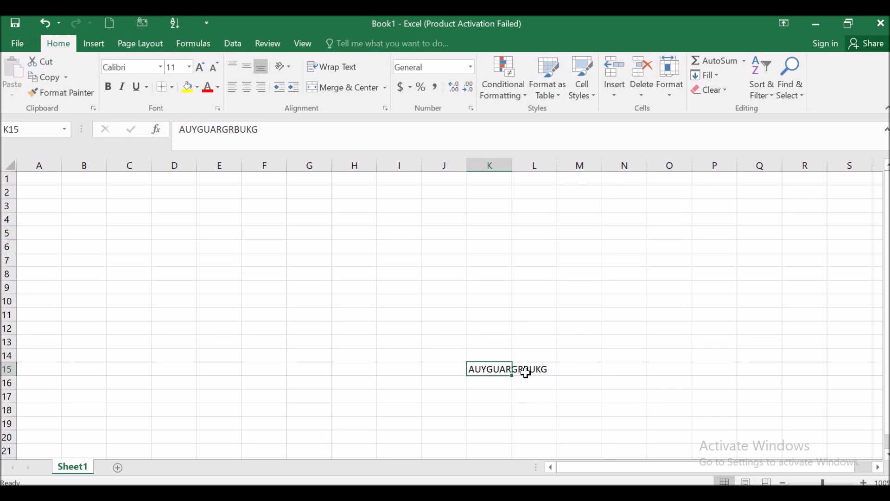
left_click(445, 347)
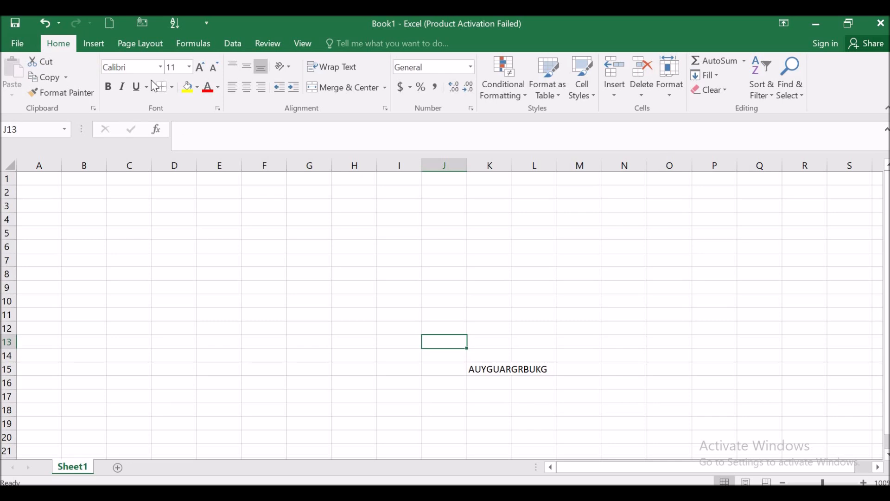
Undo the move of the text to cell K15 and redo it, going through the undo and redo pair twice.
left_click(45, 24)
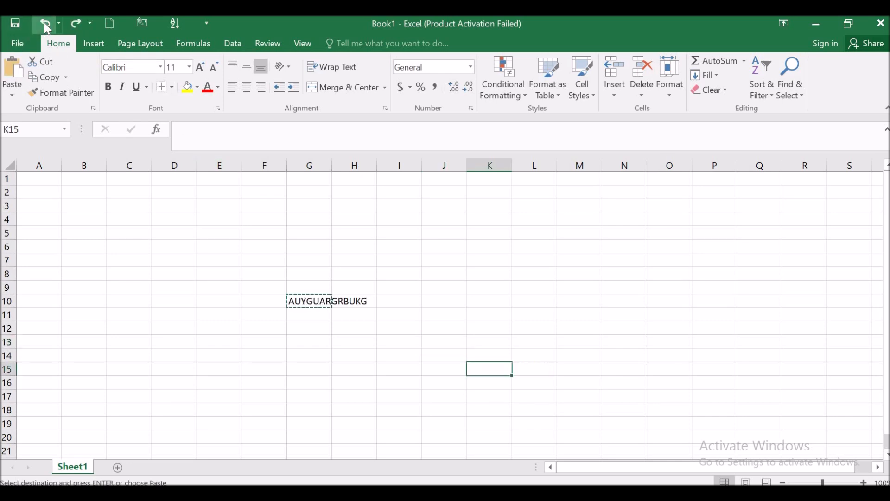
left_click(75, 24)
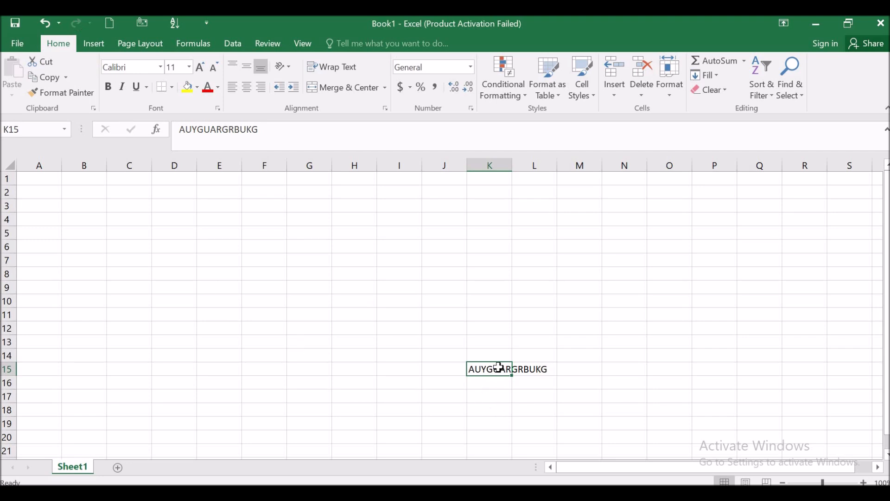
left_click(334, 305)
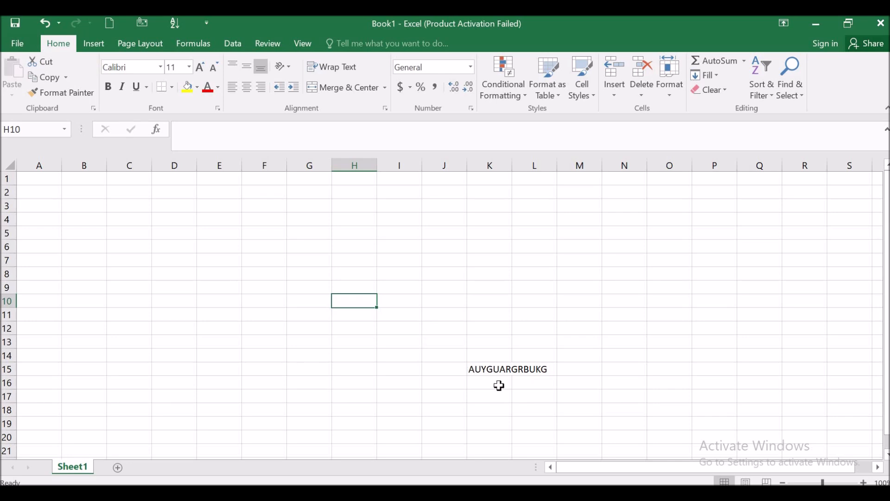
left_click(50, 21)
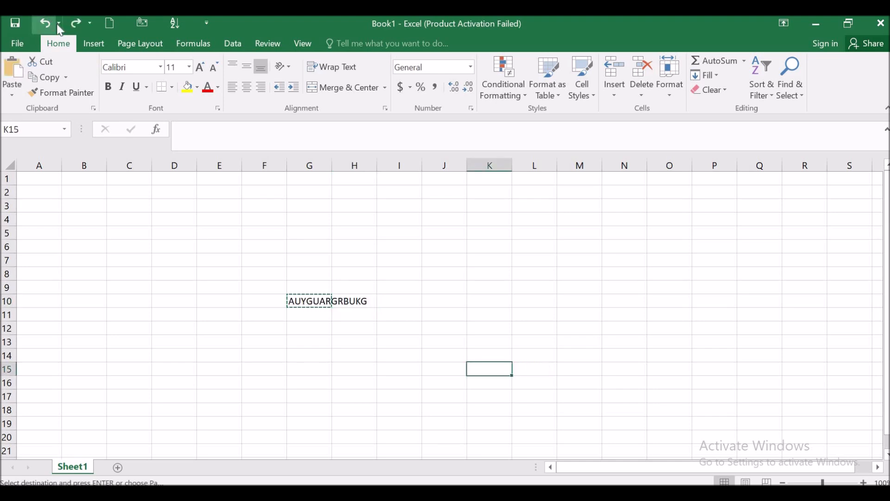
left_click(75, 23)
left_click(220, 231)
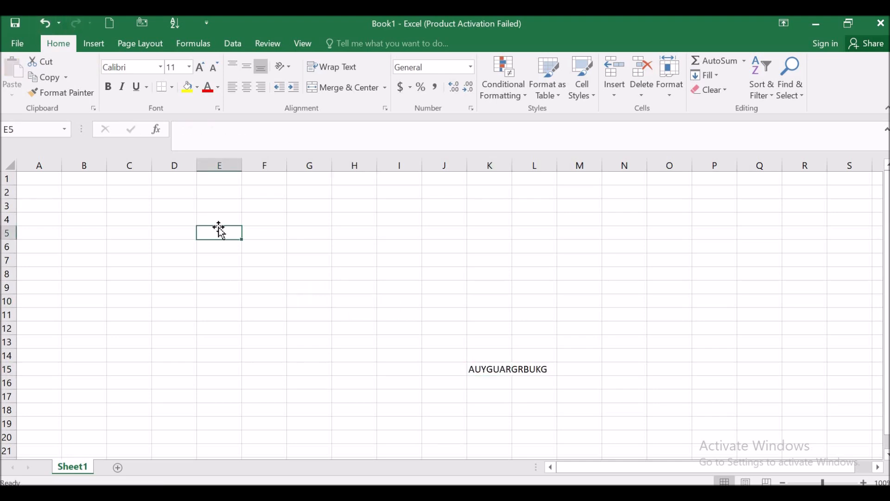